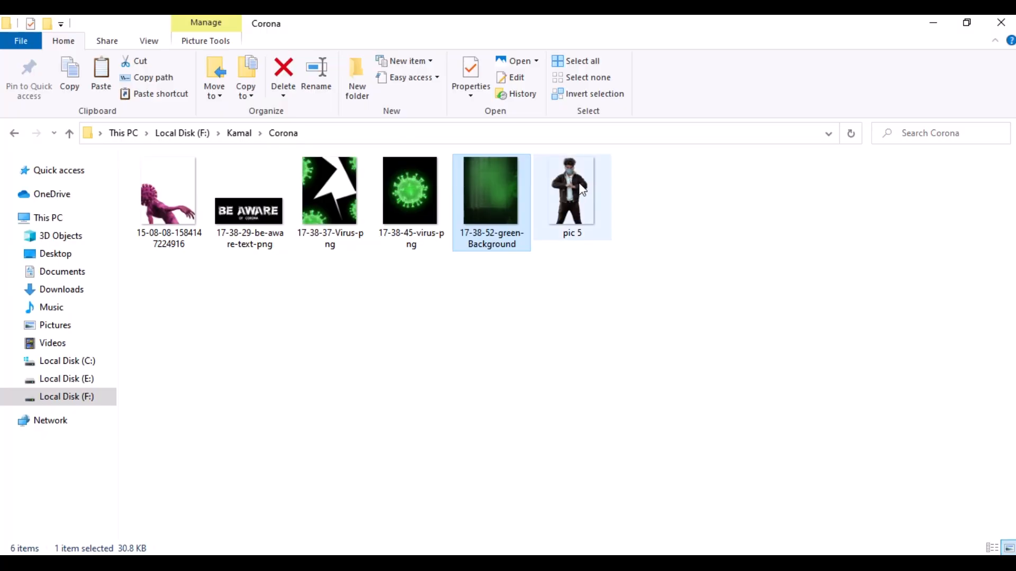
- Bring the pic 5 image from the Corona folder into the green background document, scale it to 90% and position it on the canvas
drag(572, 201, 385, 77)
drag(373, 242, 394, 439)
click(71, 29)
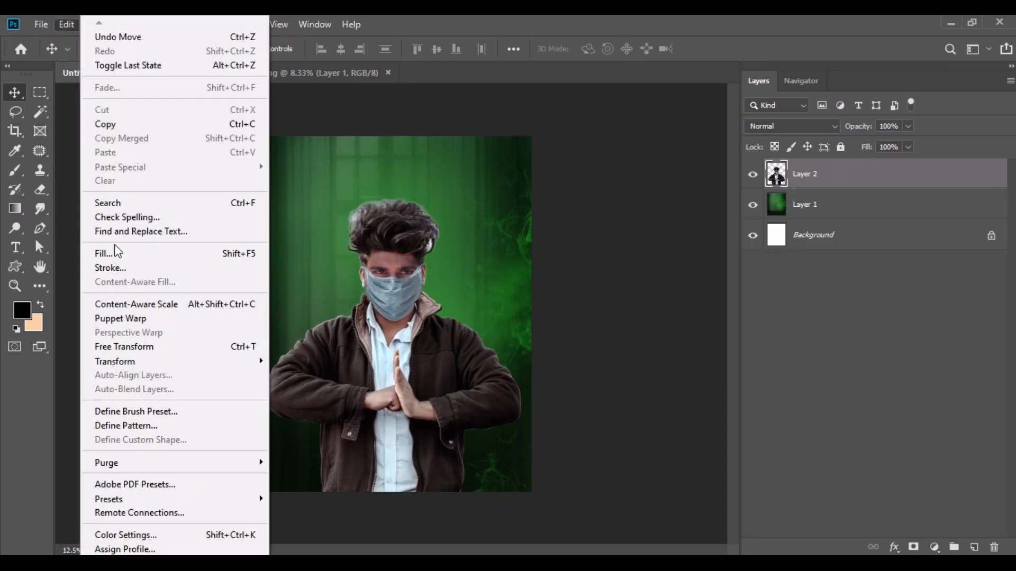
click(136, 344)
drag(329, 49, 323, 49)
drag(374, 321, 373, 299)
key(Return)
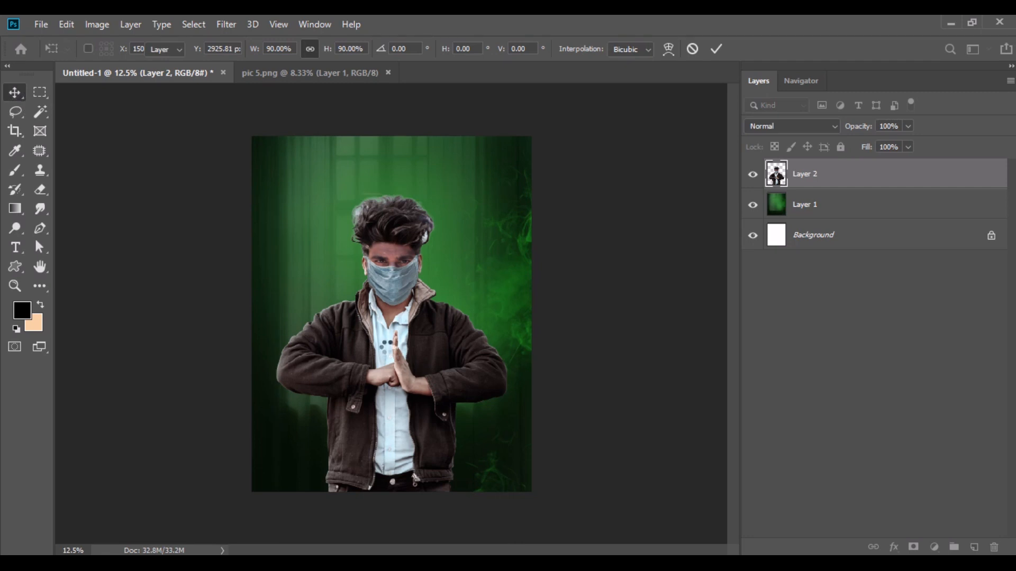
- Sample a green from the background as foreground color and add a new layer above Layer 2 in Color blend mode
click(823, 204)
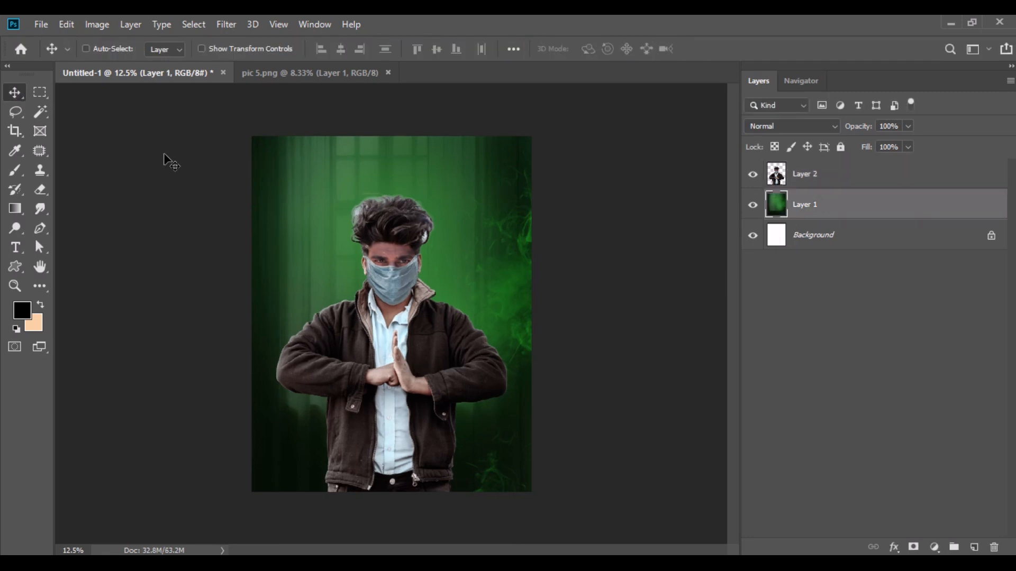
click(15, 152)
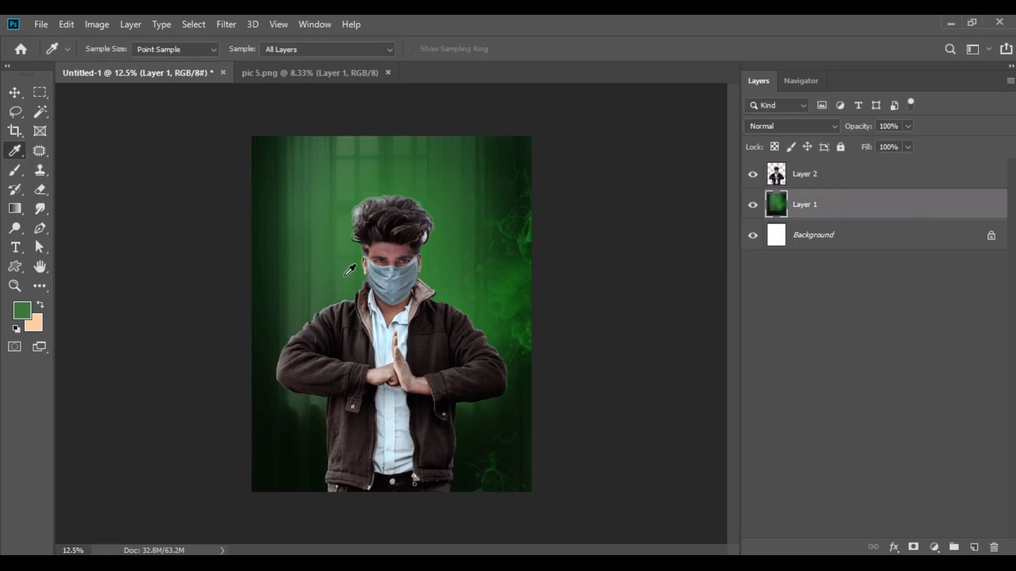
click(809, 180)
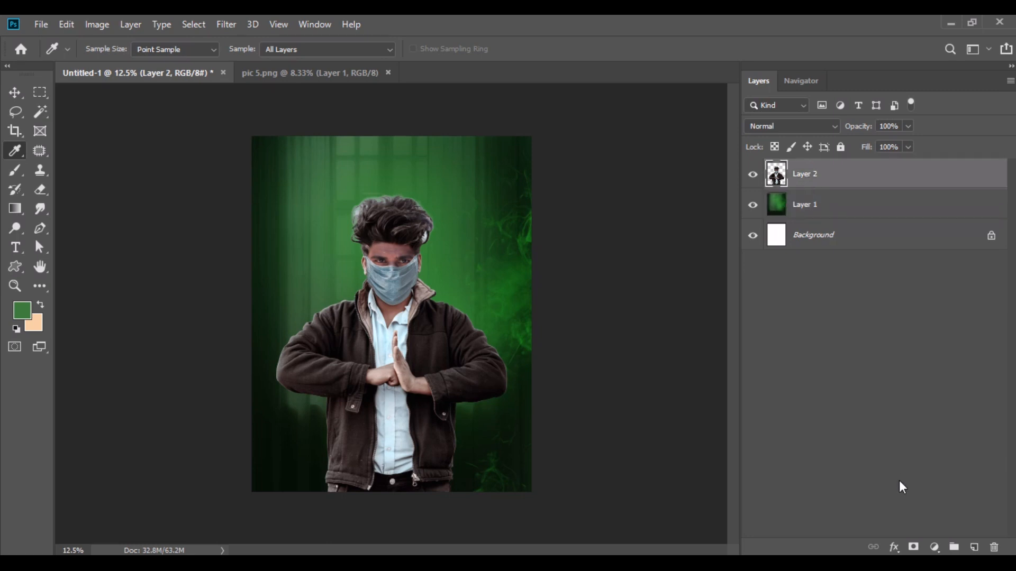
click(975, 548)
click(796, 127)
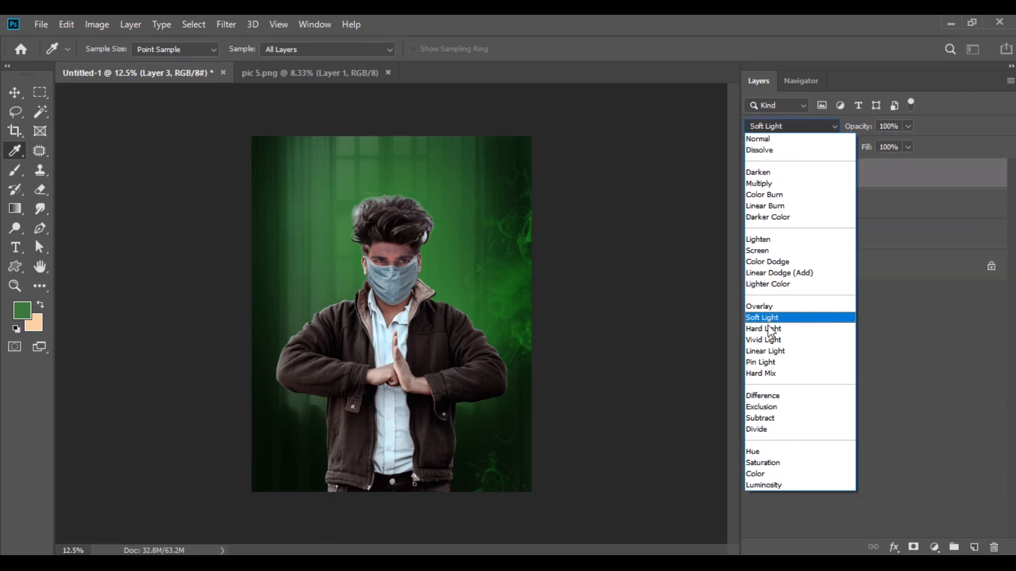
click(752, 280)
- Load Layer 2's outline as a selection and paint green over the jacket, hands and hair on Layer 3 with a 700 px brush at 30% opacity
ctrl+click(776, 206)
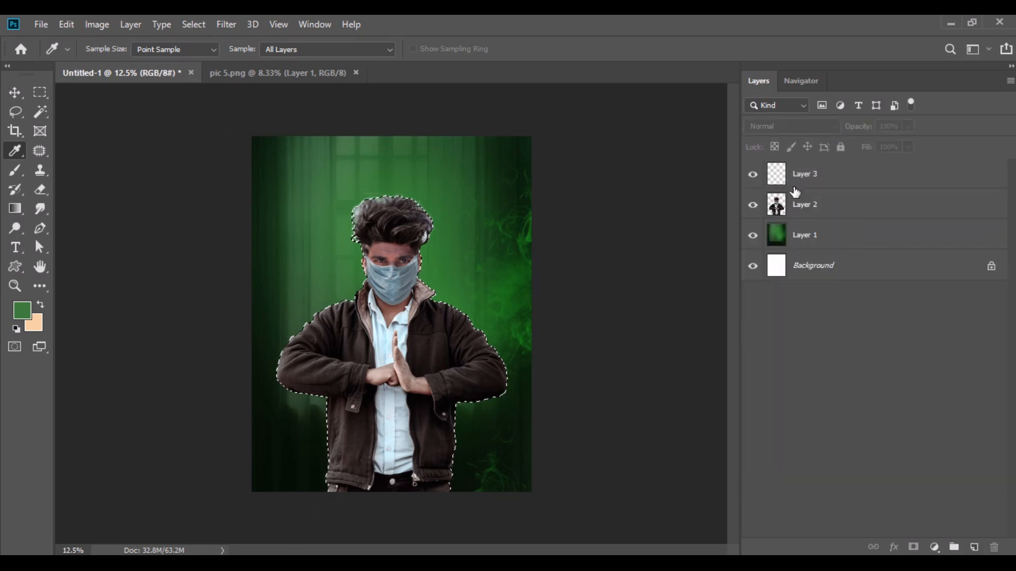
click(825, 174)
click(15, 170)
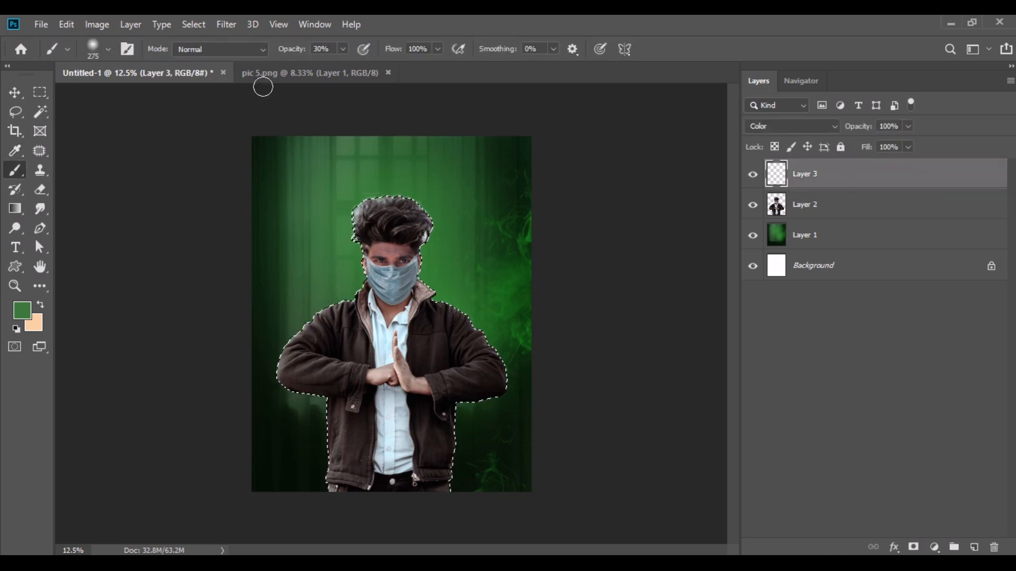
key(bracketright)
mouse_move(312, 325)
mouse_down()
mouse_move(328, 371)
mouse_move(348, 336)
mouse_move(347, 314)
mouse_move(333, 498)
mouse_move(409, 413)
mouse_up()
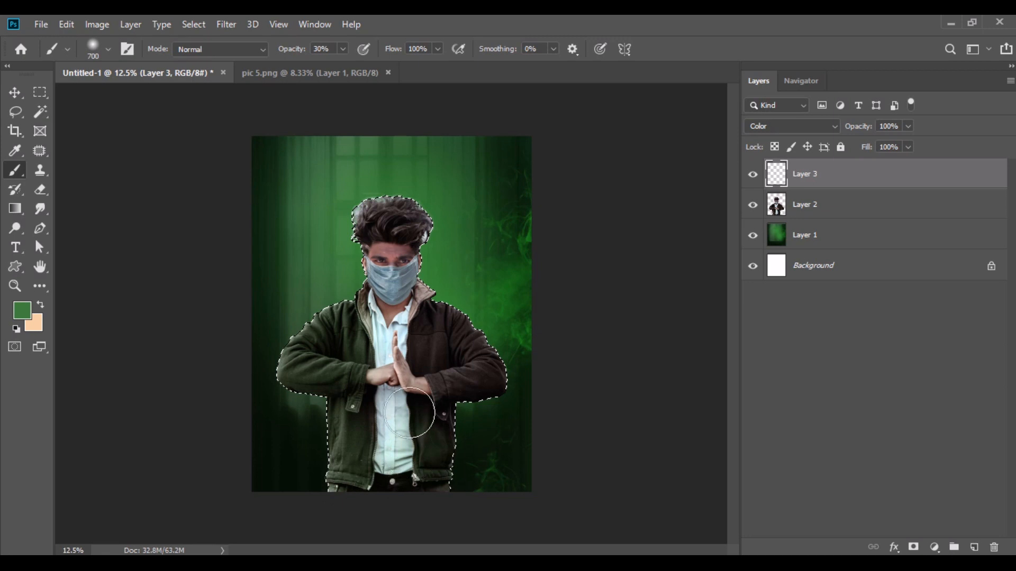
mouse_move(381, 334)
mouse_down()
mouse_move(436, 318)
mouse_move(472, 343)
mouse_move(487, 370)
mouse_up()
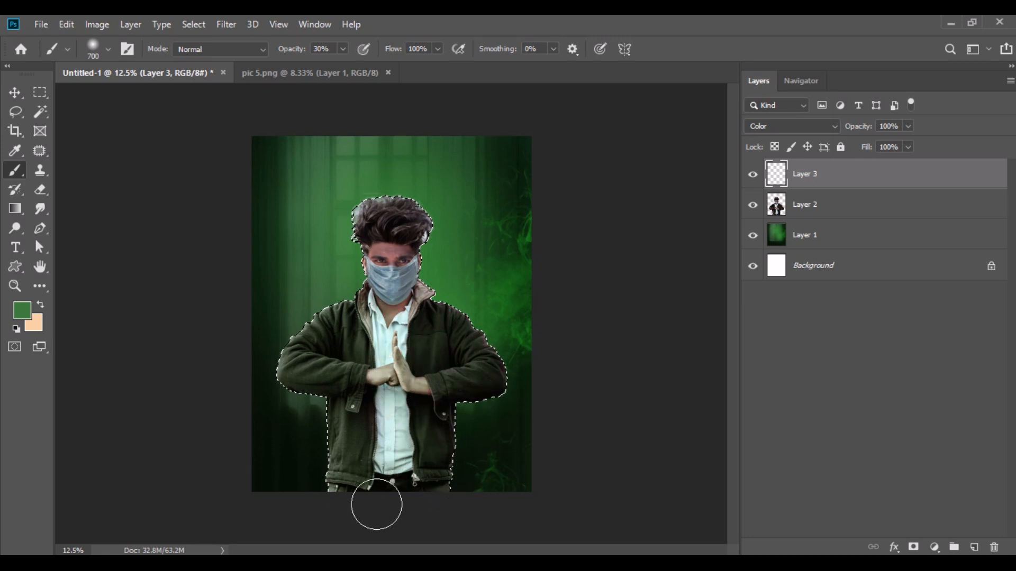
drag(287, 241, 449, 223)
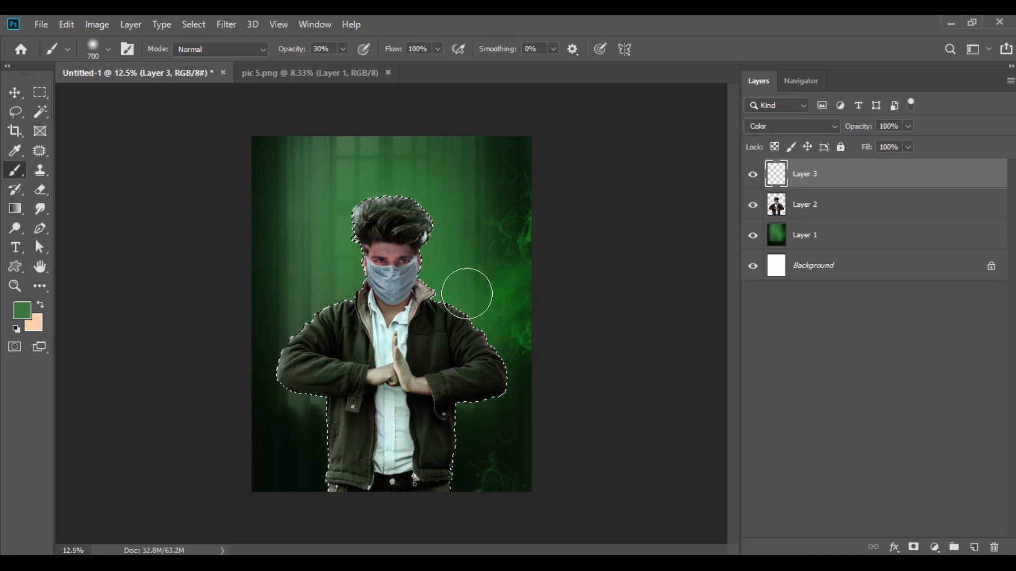
- Tint the man's face green on Layer 3 with the brush at 10% opacity, and clear the selection
click(313, 52)
text(1)
key(Return)
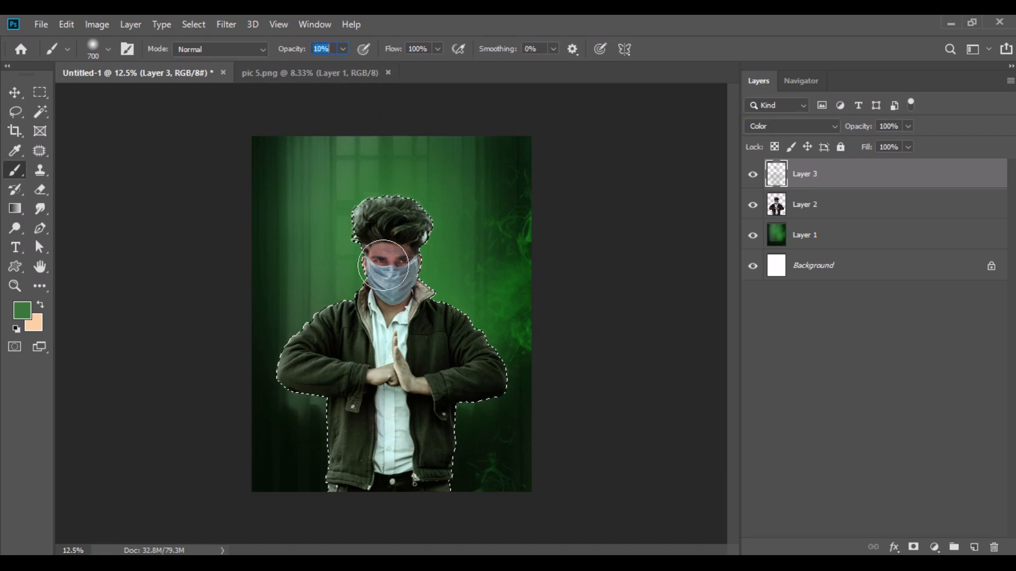
click(16, 93)
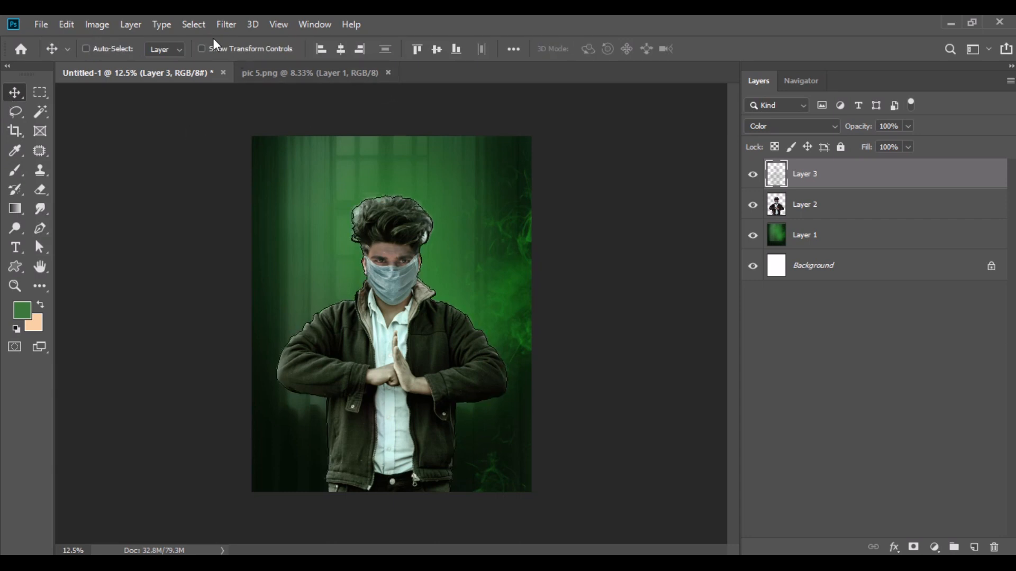
click(202, 28)
click(213, 54)
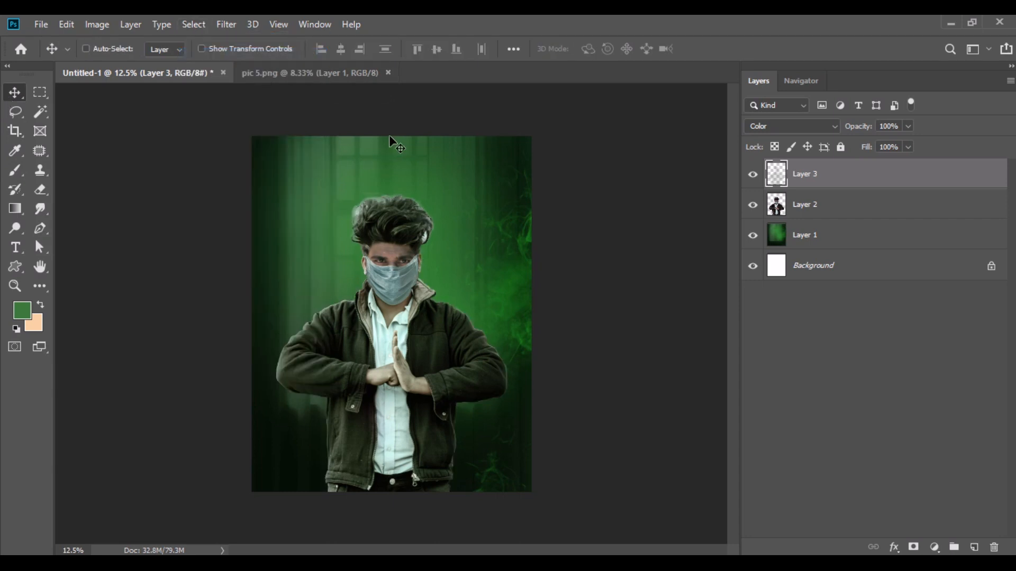
- Close the pic 5.png document and set Layer 3's fill to 70%
click(388, 72)
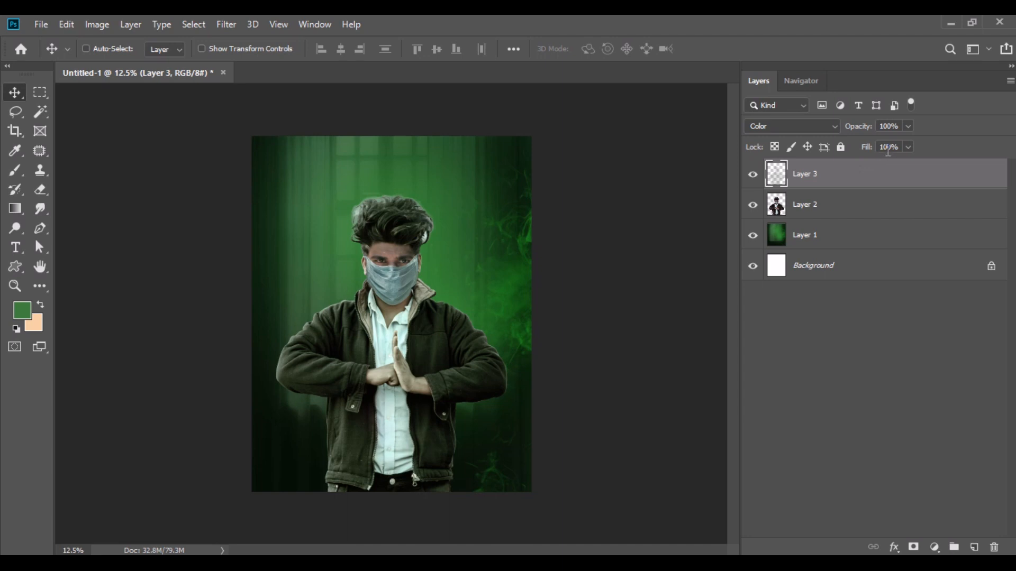
text(70)
- Bring the 17-38-37-Virus-png image from the Corona folder into the poster document as a new layer
key(alt+Tab)
drag(333, 204, 380, 68)
drag(335, 218, 409, 241)
- Free-transform the virus layer to about 494% width and 499% height so it covers the whole canvas
click(67, 25)
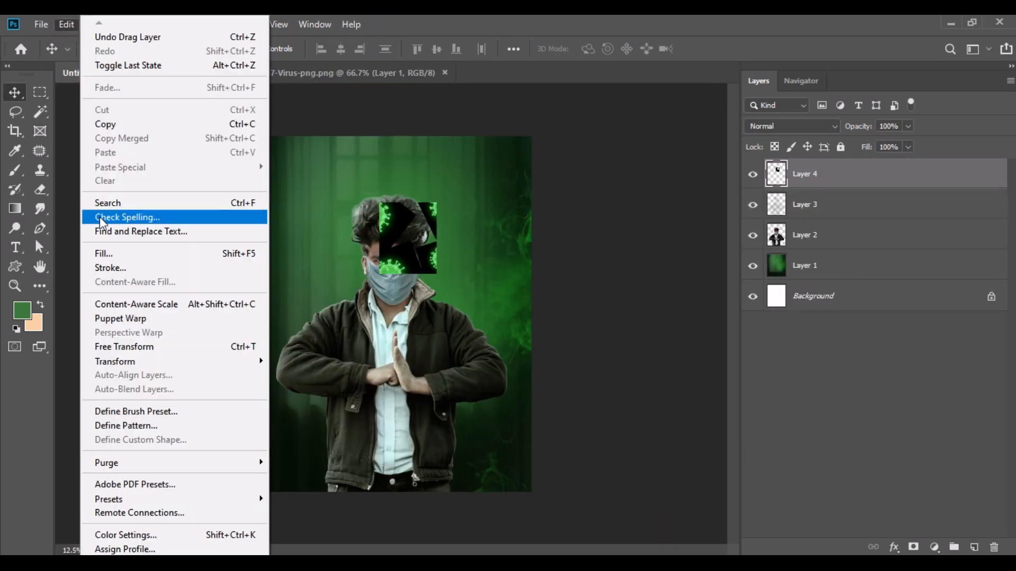
click(120, 346)
drag(326, 49, 622, 185)
drag(387, 225, 373, 299)
drag(390, 487, 389, 493)
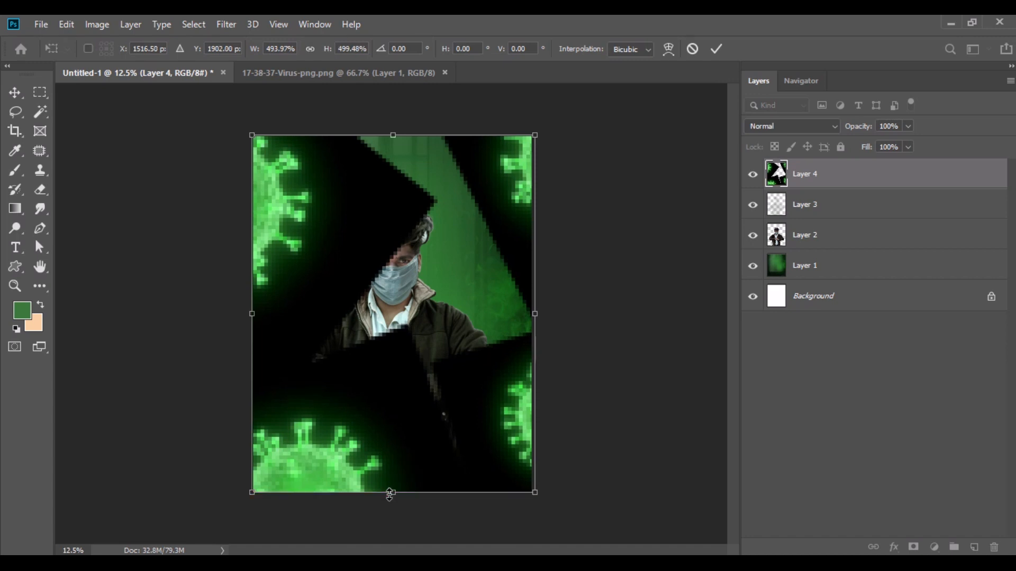
click(15, 92)
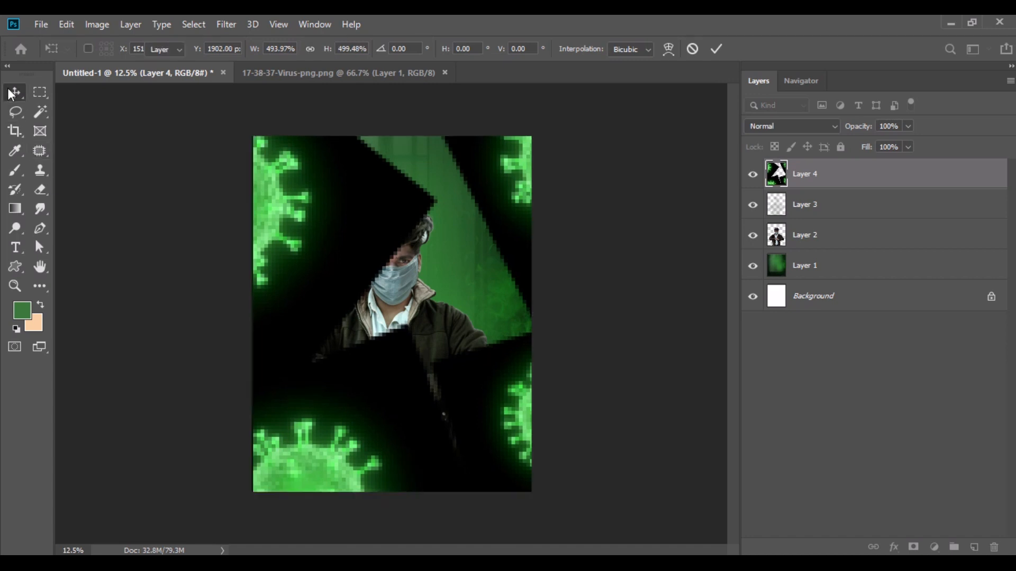
- Set the virus layer's blend mode to Screen and close the source virus document
click(780, 130)
click(769, 252)
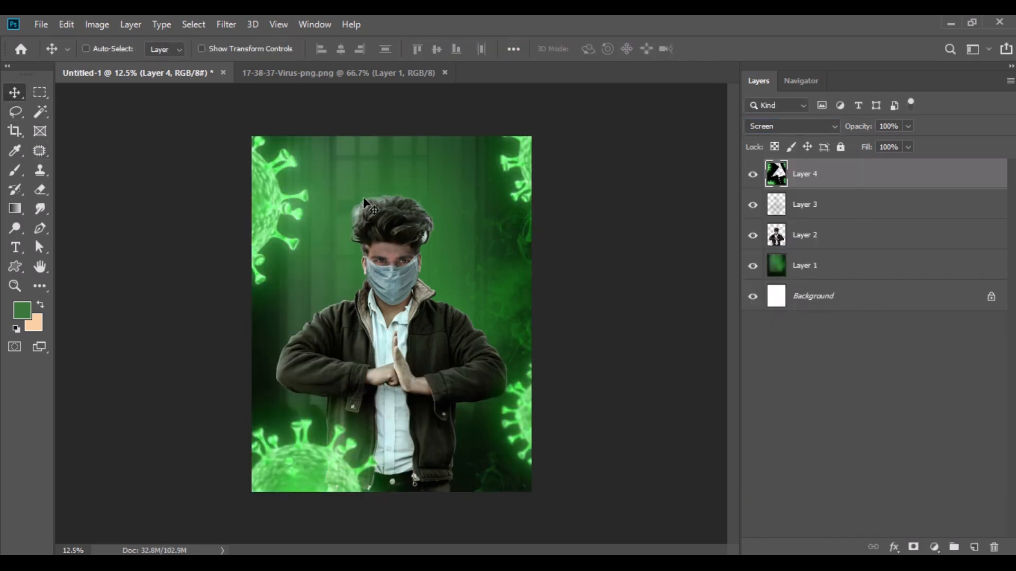
click(445, 73)
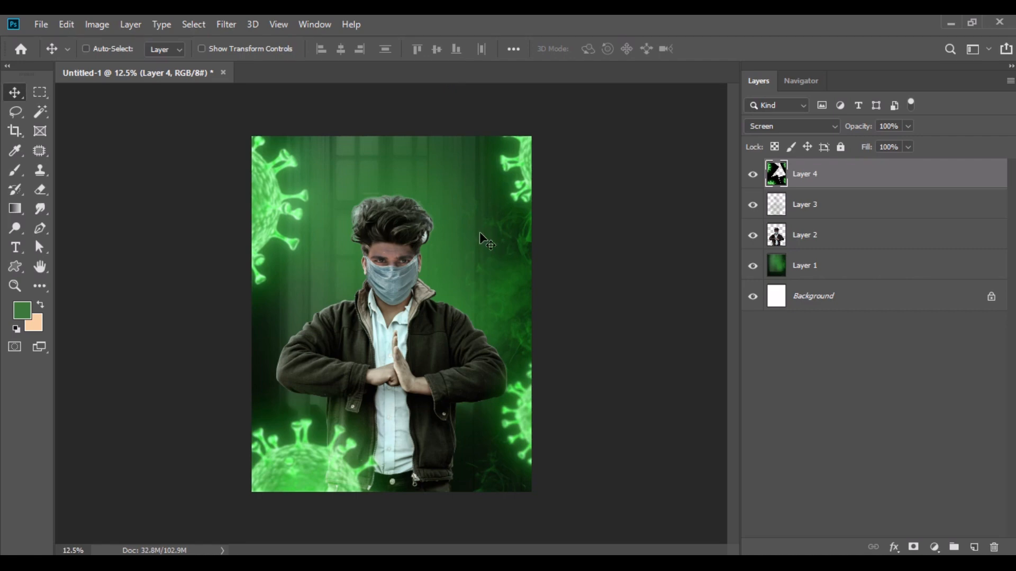
key(alt+Tab)
click(345, 380)
drag(170, 211, 392, 70)
drag(303, 373, 290, 271)
drag(346, 416, 346, 415)
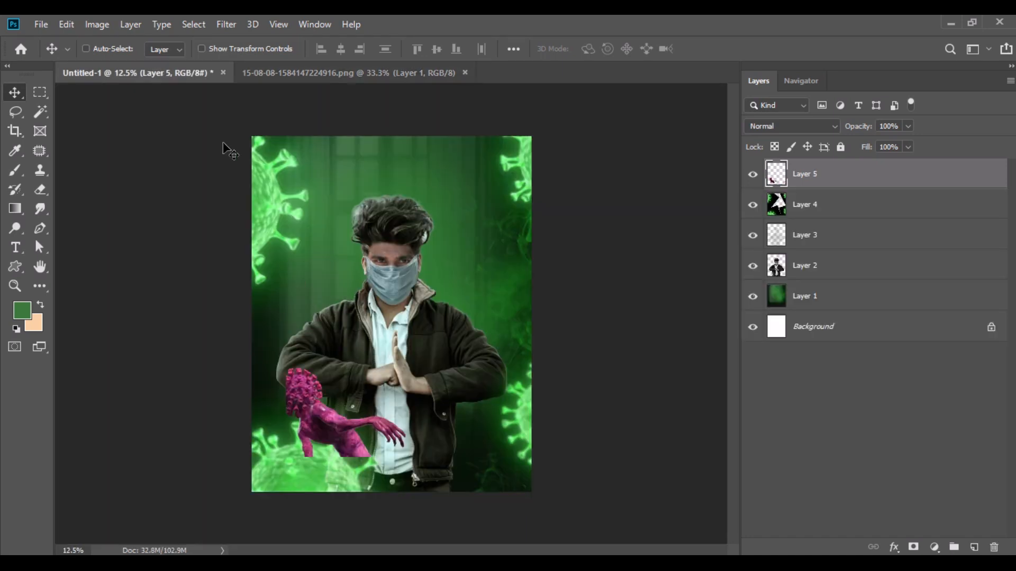
- Scale the pink creature layer to 235% and align it with the canvas's lower edge, spanning the full width
click(68, 25)
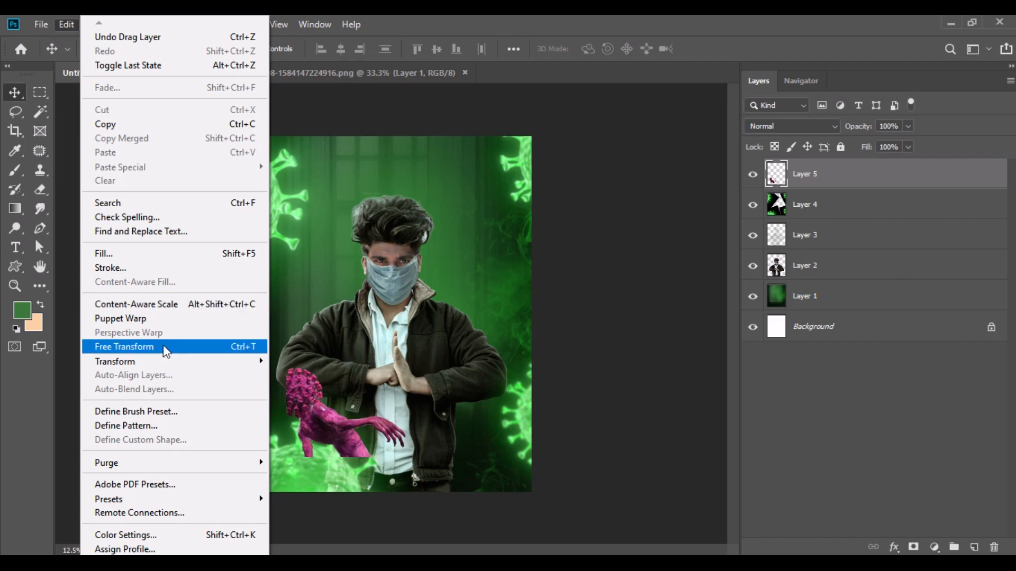
click(132, 346)
drag(333, 52, 389, 52)
drag(306, 405, 330, 400)
drag(330, 50, 377, 52)
drag(320, 375, 359, 354)
drag(325, 50, 313, 53)
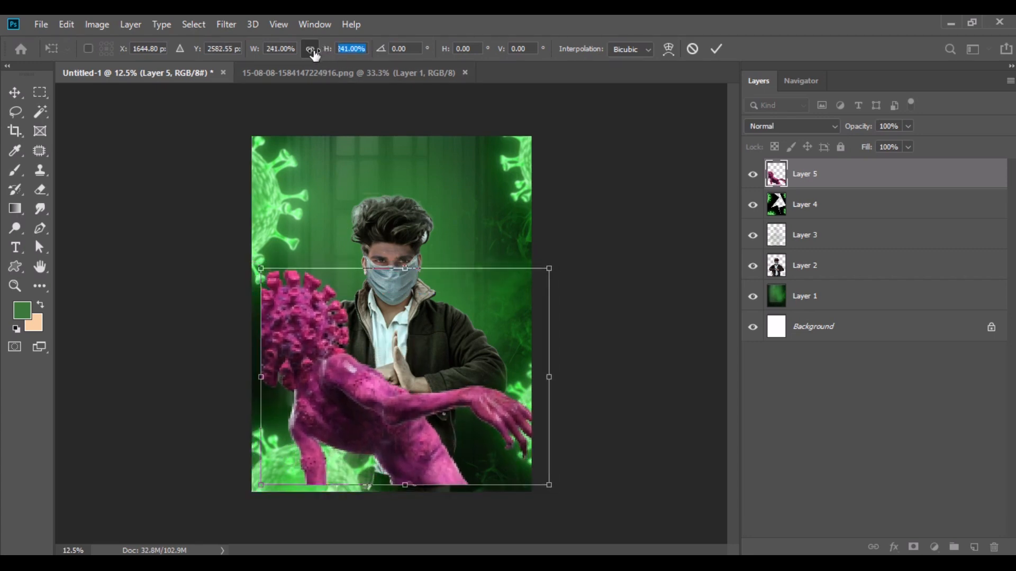
drag(346, 305, 341, 315)
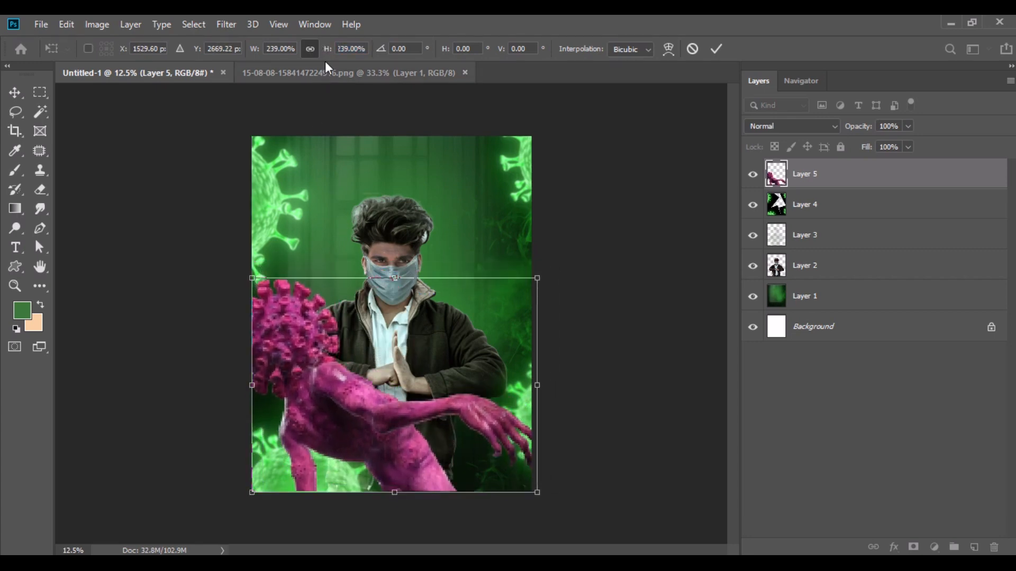
drag(327, 52, 325, 55)
drag(371, 309, 370, 308)
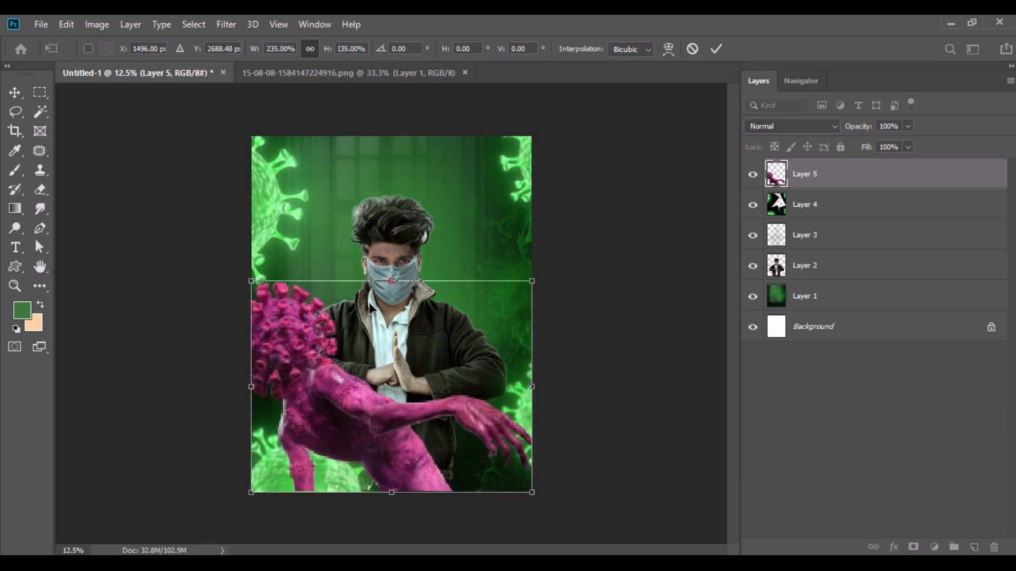
key(Return)
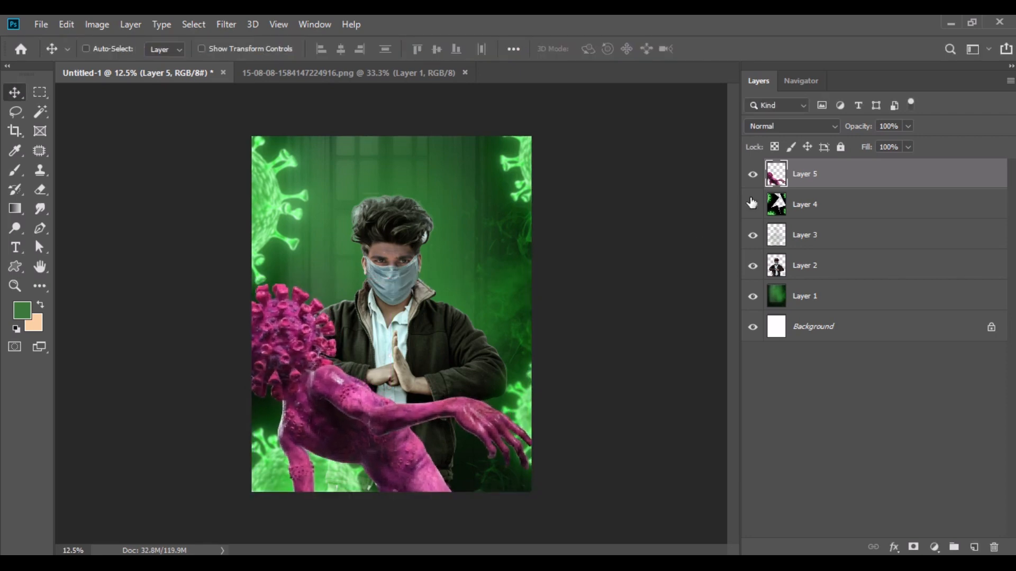
- Load the creature's outline as a selection and add a new layer above it in Color blend mode
ctrl+click(777, 177)
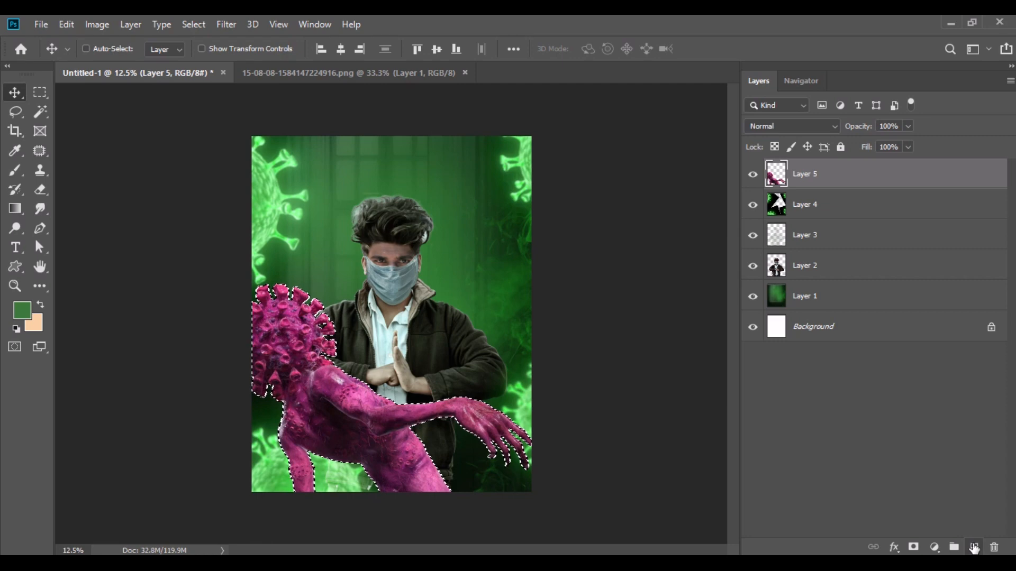
click(974, 547)
click(780, 125)
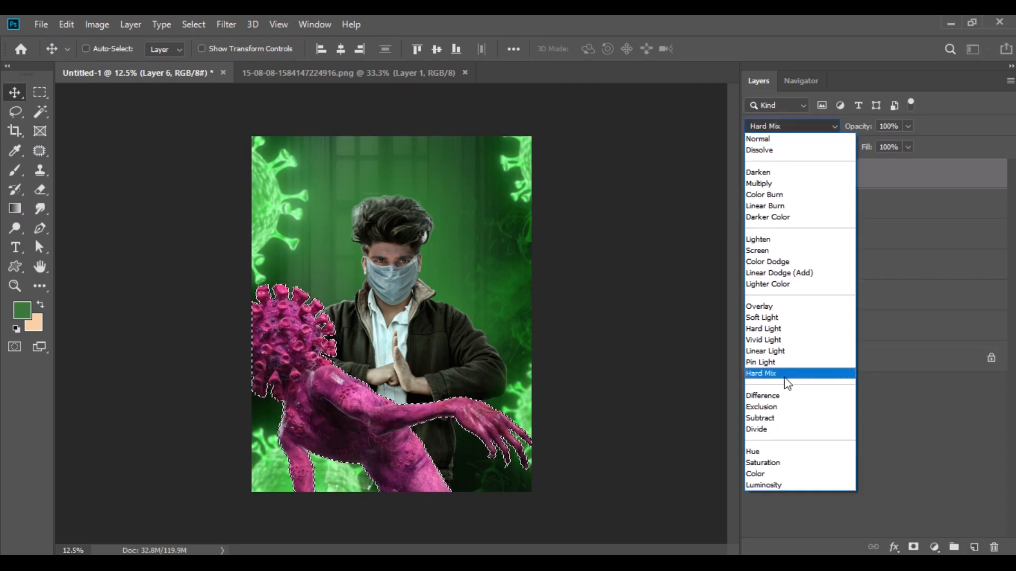
click(777, 476)
- Paint the selected creature green on Layer 6 with the brush at 40% opacity, and clear the selection
click(15, 170)
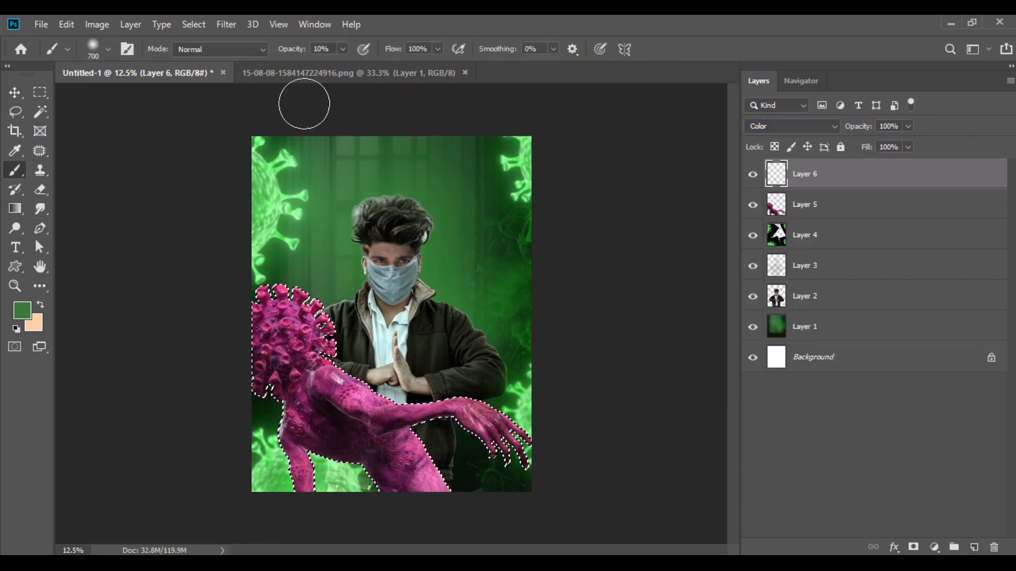
text(40)
key(Return)
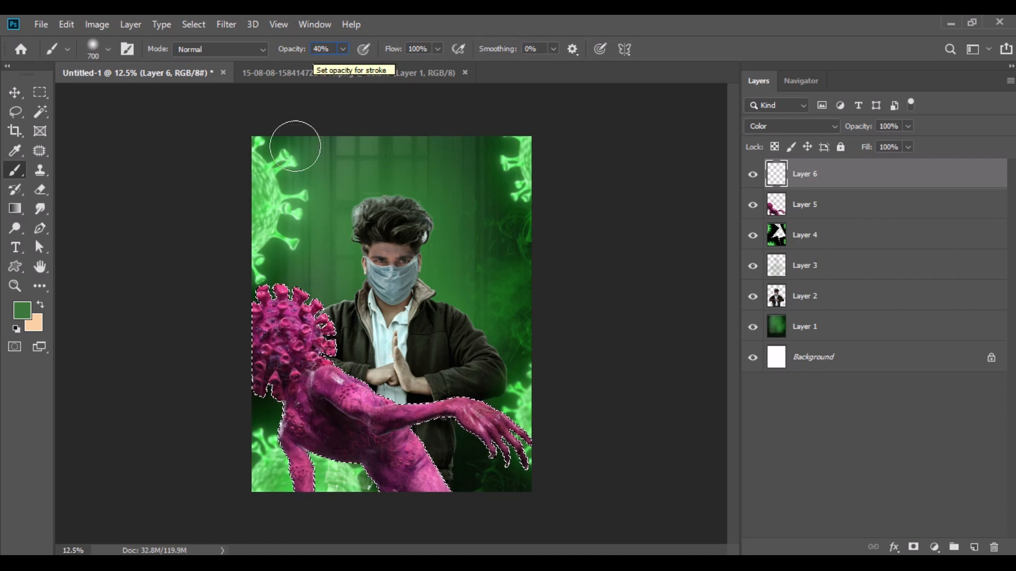
mouse_move(301, 465)
mouse_down()
mouse_move(328, 379)
mouse_move(451, 469)
mouse_move(290, 487)
mouse_move(358, 435)
mouse_move(306, 492)
mouse_move(484, 461)
mouse_move(454, 416)
mouse_move(268, 466)
mouse_move(307, 283)
mouse_move(386, 490)
mouse_move(294, 462)
mouse_move(379, 461)
mouse_move(288, 294)
mouse_move(326, 336)
mouse_move(264, 309)
mouse_move(431, 476)
mouse_move(476, 407)
mouse_move(435, 480)
mouse_move(337, 369)
mouse_up()
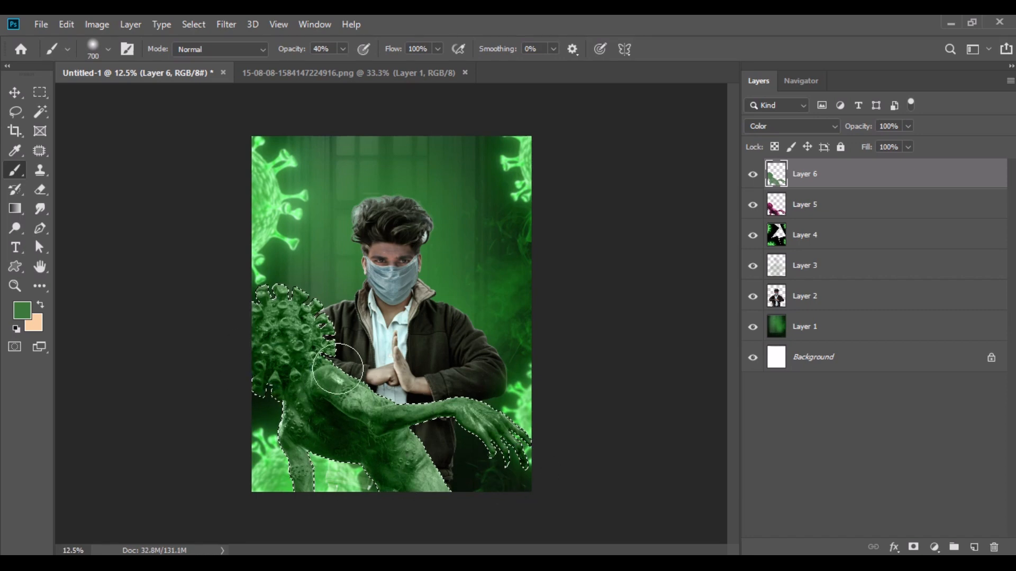
click(15, 93)
click(194, 24)
click(210, 61)
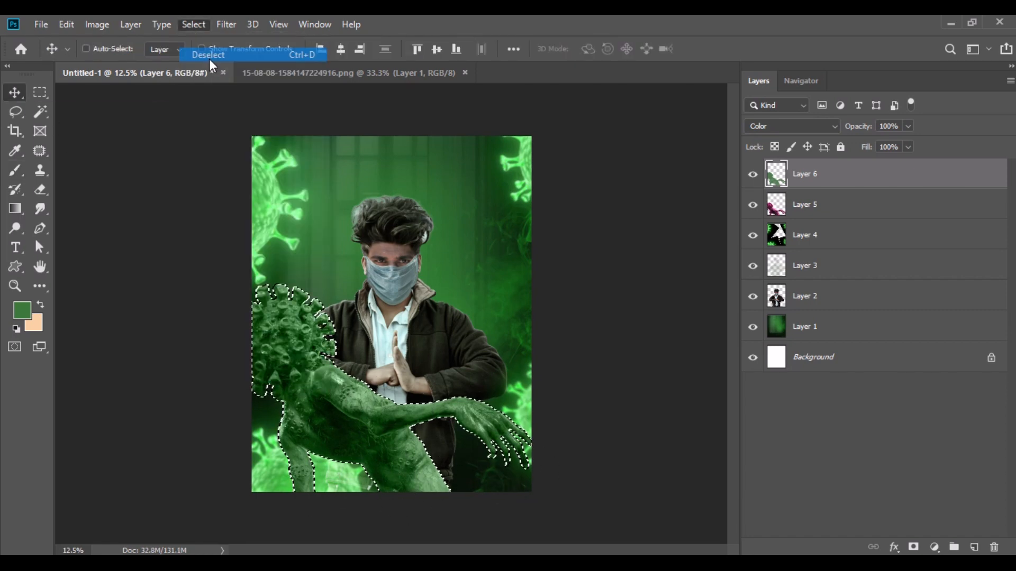
- Duplicate Layer 6 and set the copy's blend mode to Overlay
drag(836, 182, 973, 548)
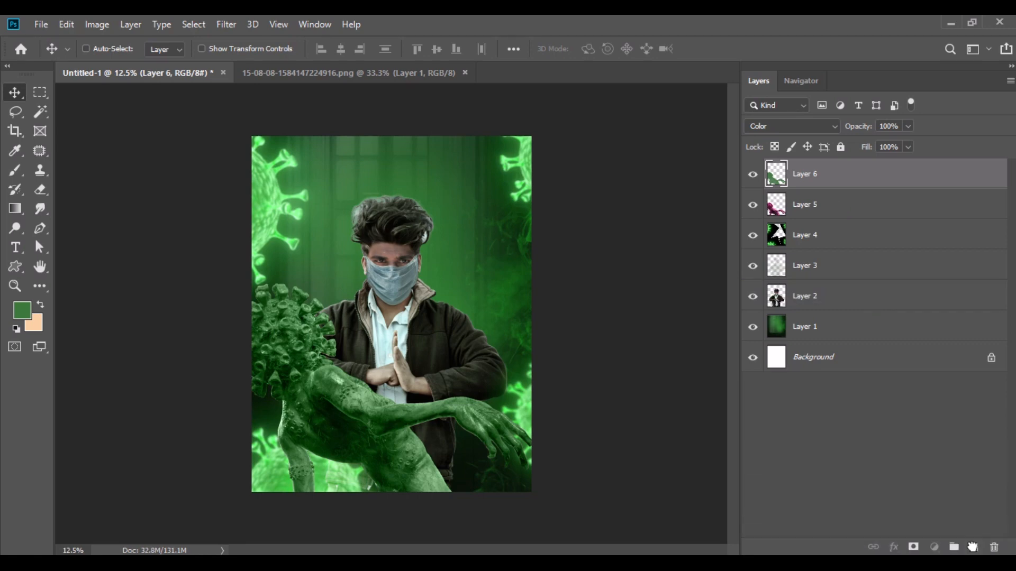
click(787, 130)
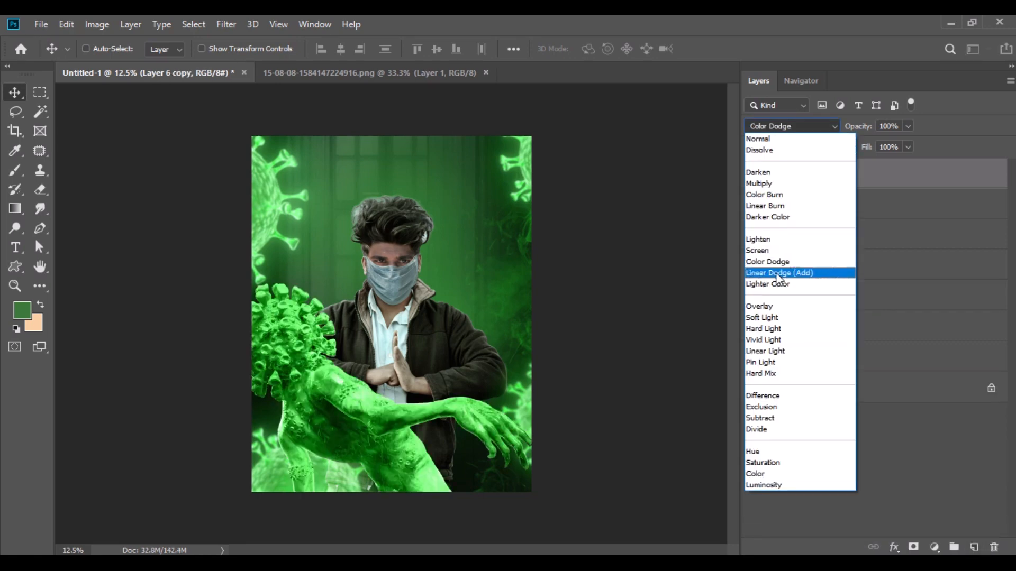
click(770, 307)
- Set Layer 3's fill to 90%
click(805, 296)
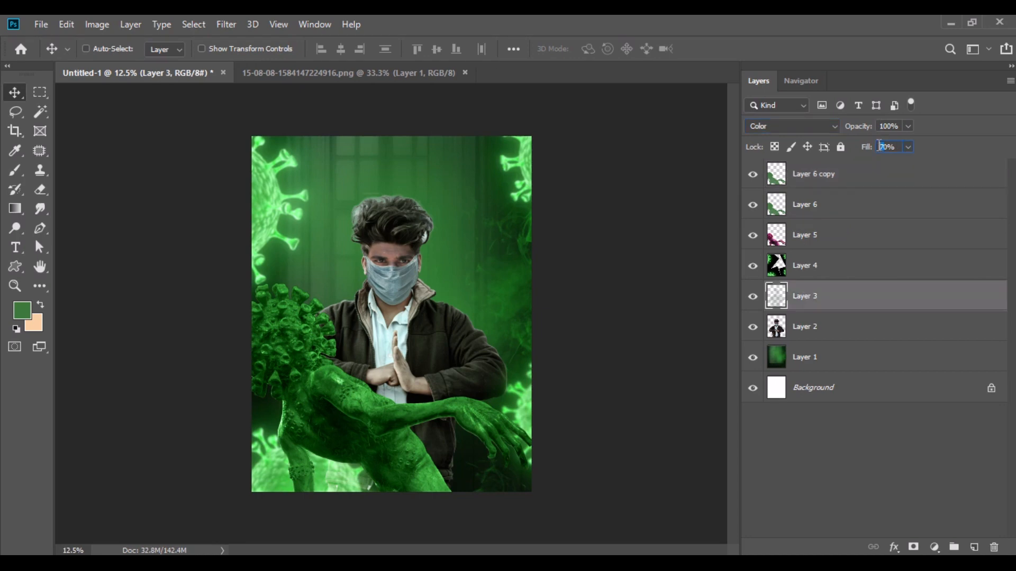
text(90)
- Merge all visible layers into the Background and duplicate the merged layer
click(812, 180)
right_click(812, 181)
click(836, 468)
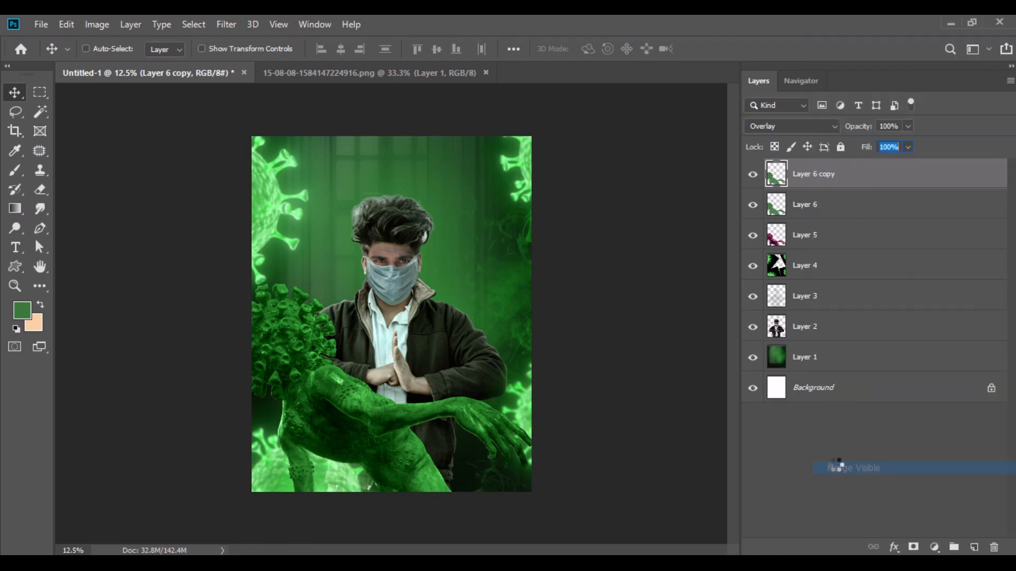
drag(808, 191, 974, 547)
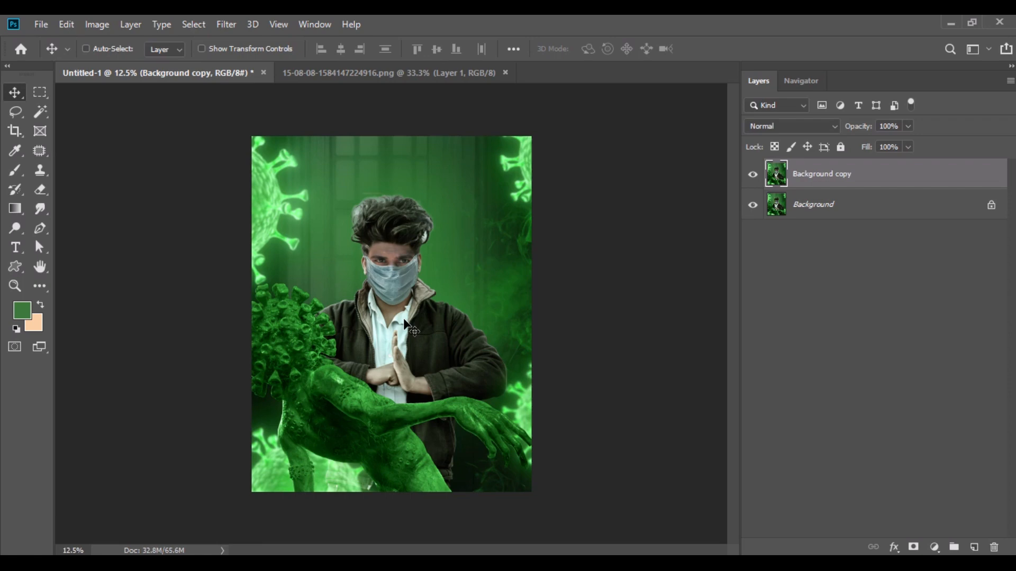
- Open the Camera Raw filter on the duplicated layer, apply the automatic tone correction, and reset Exposure to 0.00
click(226, 24)
click(252, 110)
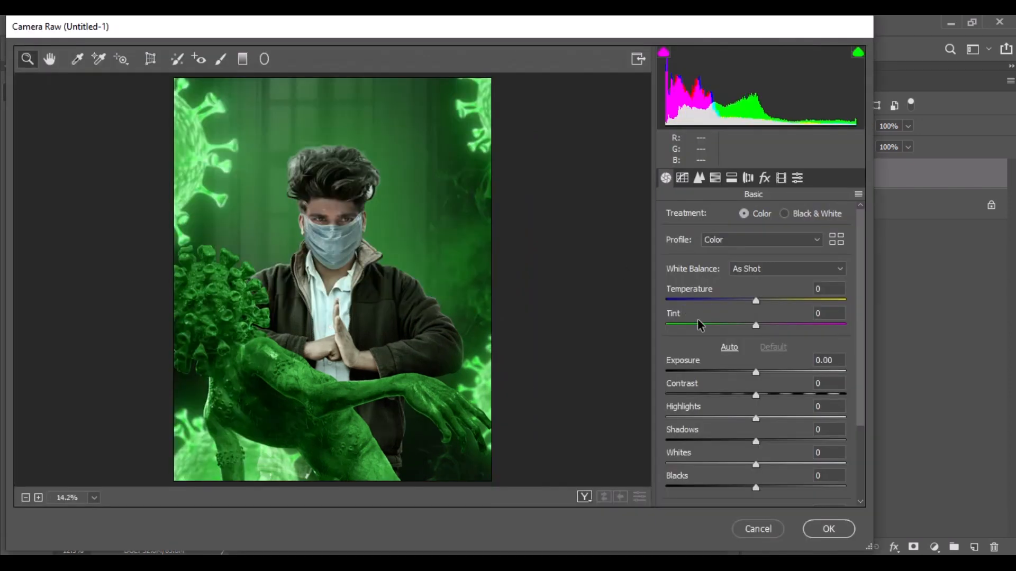
click(728, 348)
double_click(767, 372)
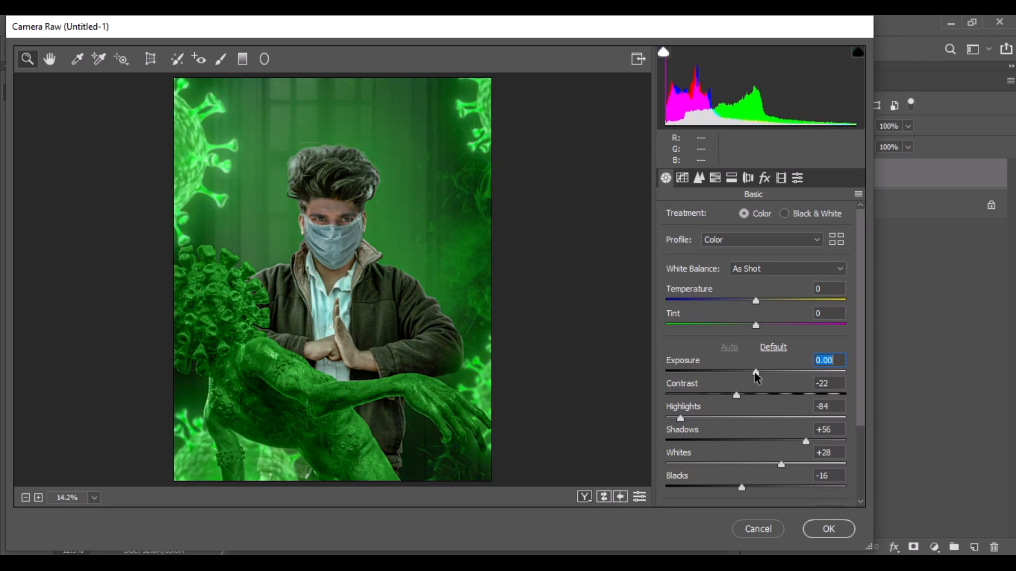
- Set Contrast to +10, Shadows to +38 and Clarity to +39 in the basic adjustments
drag(737, 396, 759, 396)
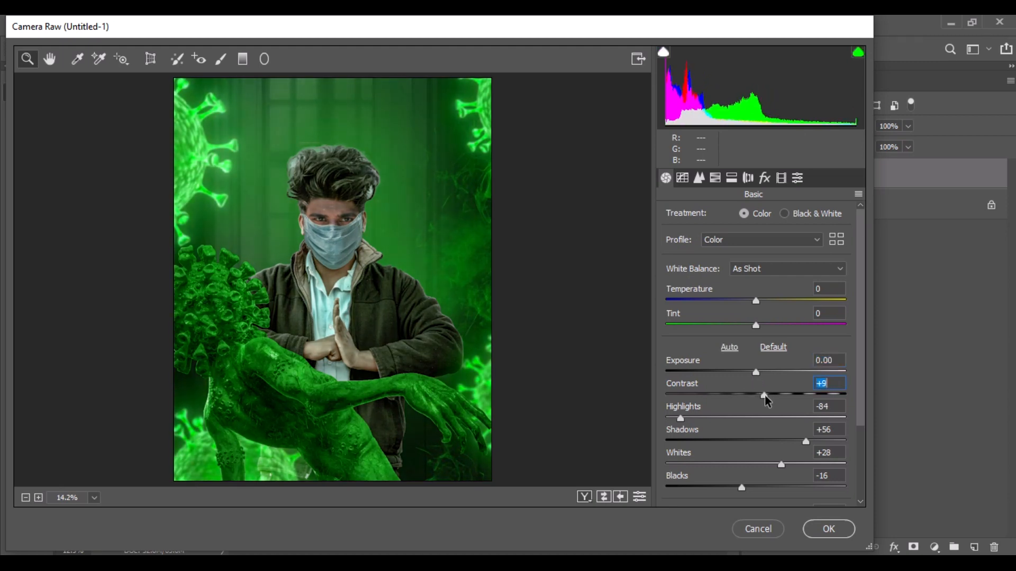
drag(803, 443, 783, 444)
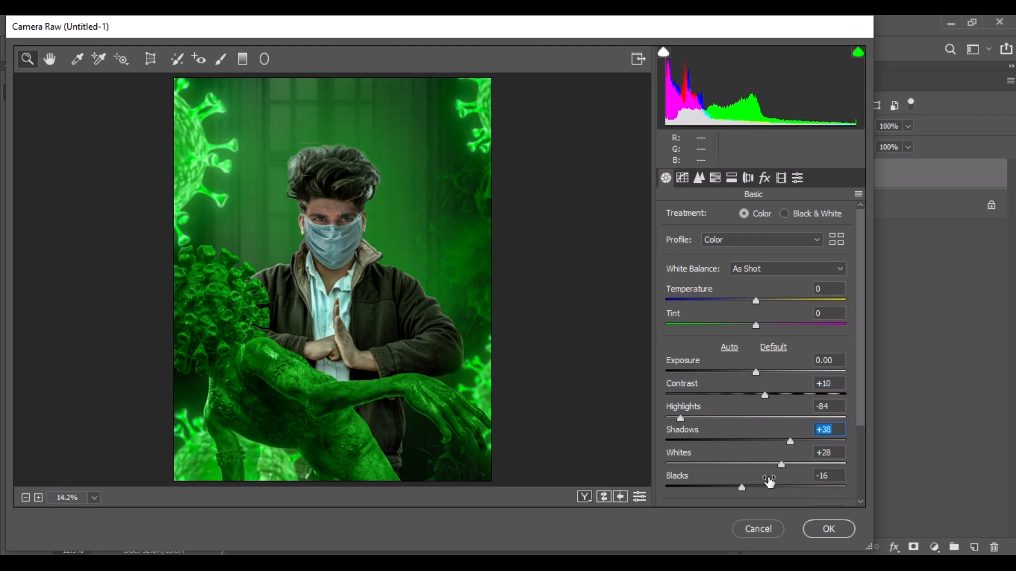
scroll(863, 480, down, 3)
drag(756, 423, 782, 422)
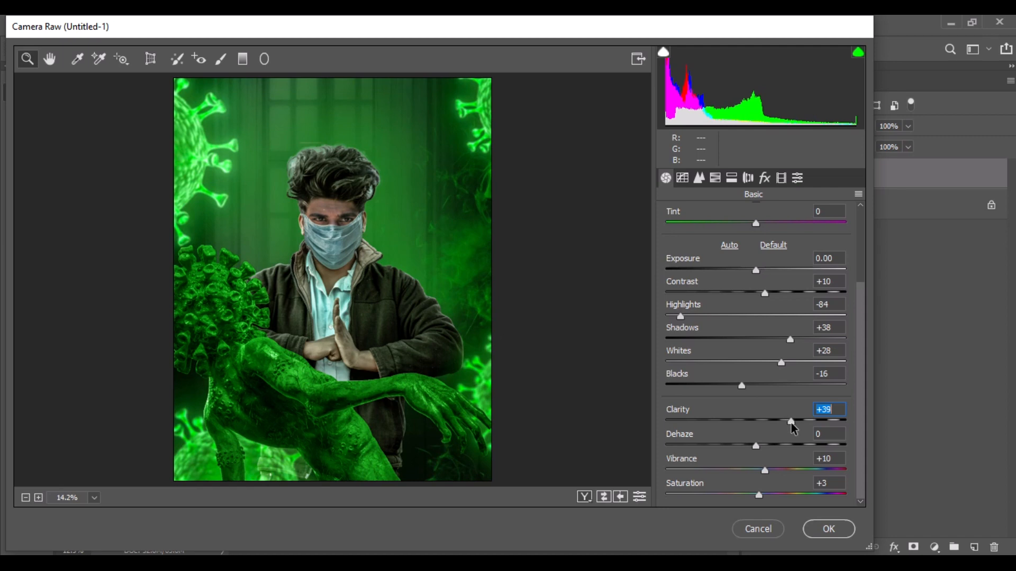
- Set the saturation of the Greens to -19 in the HSL adjustments
click(714, 178)
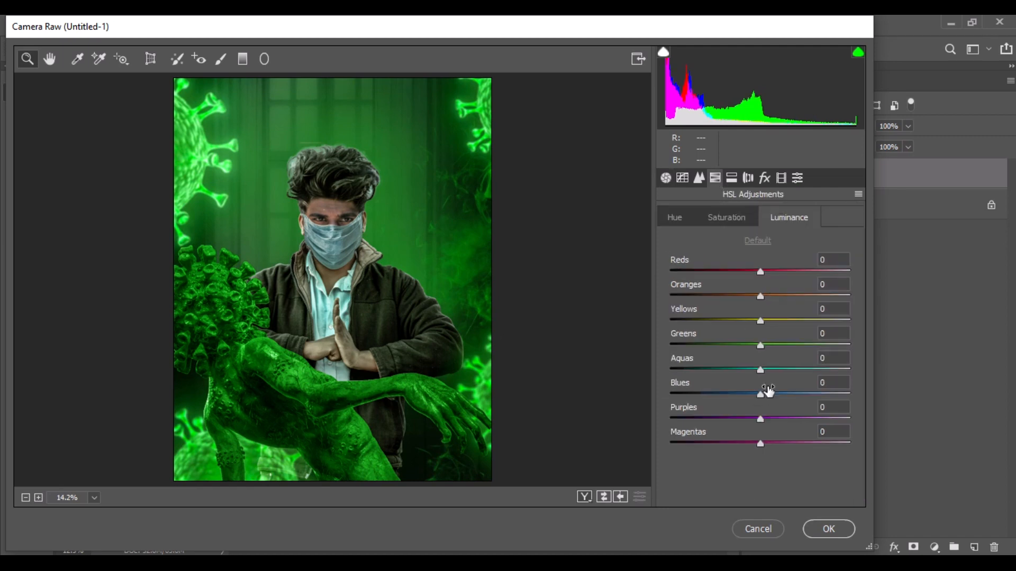
click(728, 219)
drag(760, 345, 743, 345)
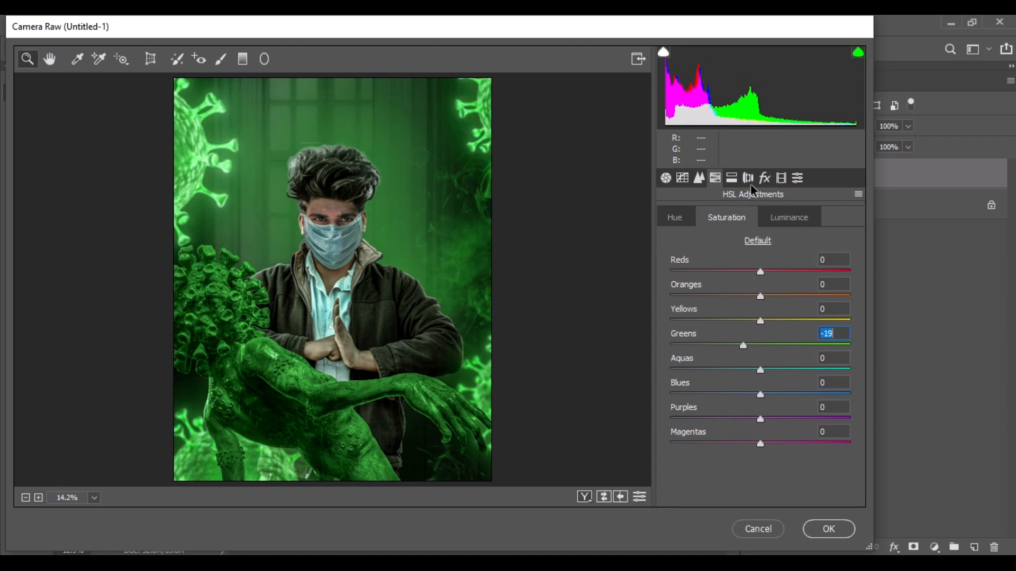
- Set the post-crop vignetting amount to -12 and apply the Camera Raw filter
click(764, 179)
mouse_move(759, 371)
mouse_down()
mouse_move(735, 370)
mouse_move(748, 371)
mouse_up()
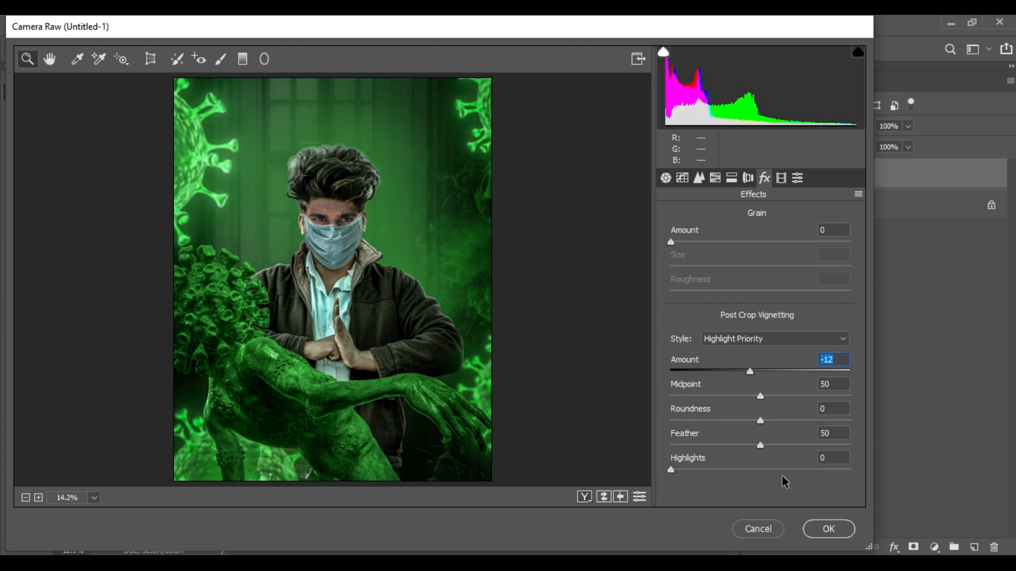
click(828, 529)
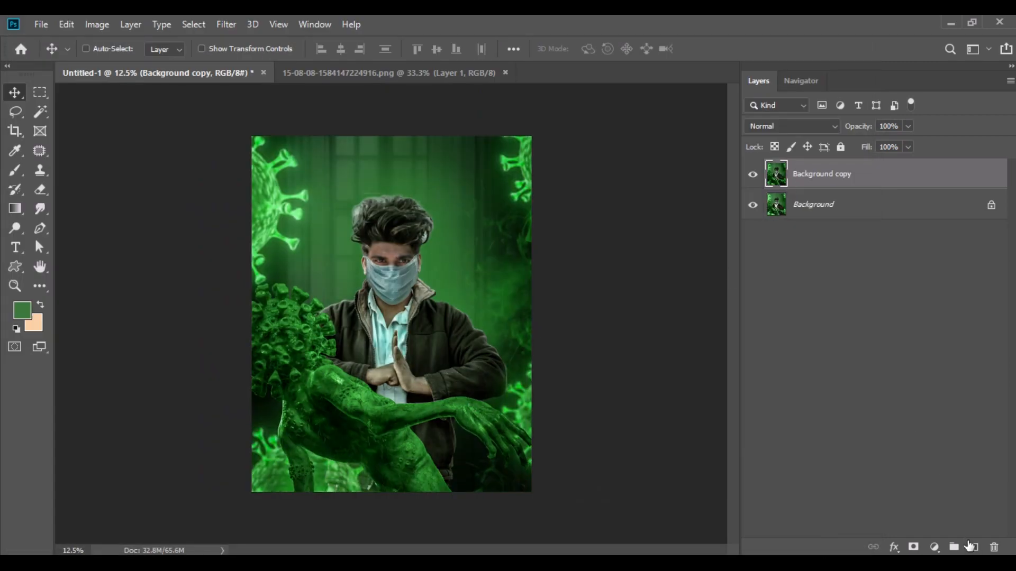
- Add a new layer in Overlay blend mode and fill it with 50% Gray
click(972, 547)
click(786, 125)
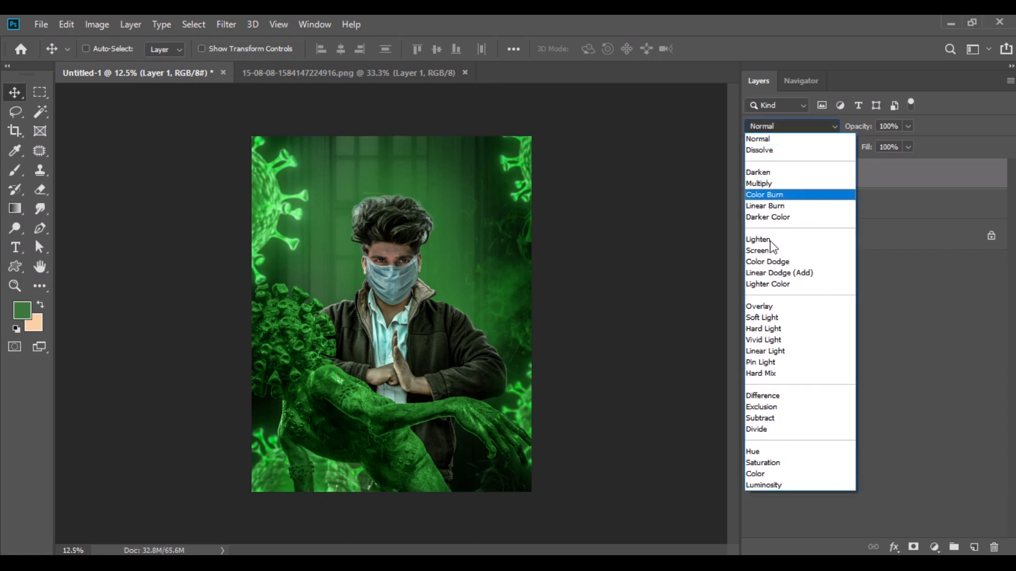
click(789, 305)
click(67, 25)
click(109, 252)
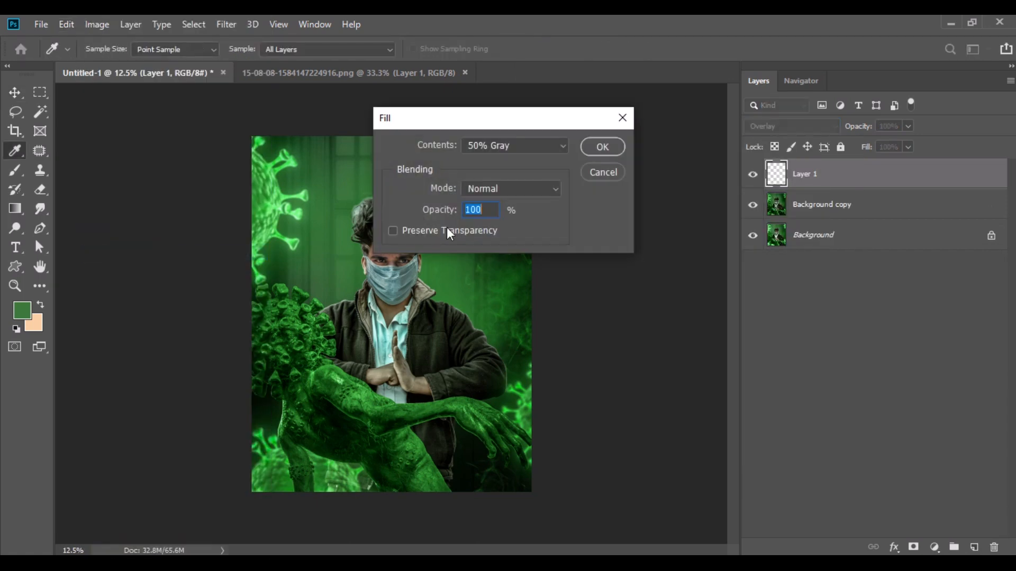
click(602, 146)
- Darken the folds of the man's light blue shirt on the gray layer with the Burn tool at 30% midtone exposure
click(16, 228)
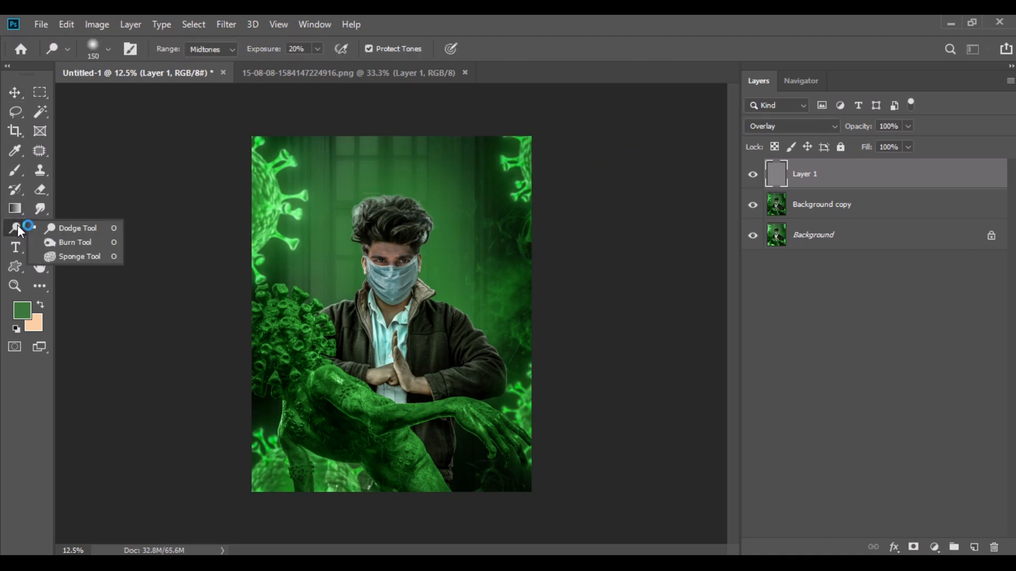
click(63, 242)
key(ctrl+plus)
key(ctrl+plus)
key(ctrl+plus)
key(ctrl+plus)
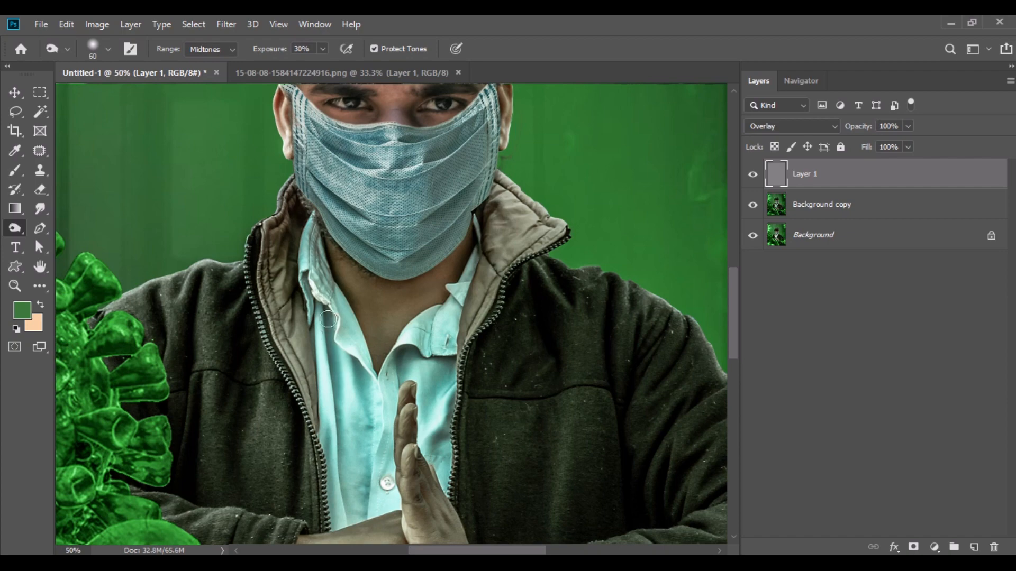
mouse_move(340, 427)
mouse_down()
mouse_move(350, 518)
mouse_move(344, 440)
mouse_move(360, 366)
mouse_up()
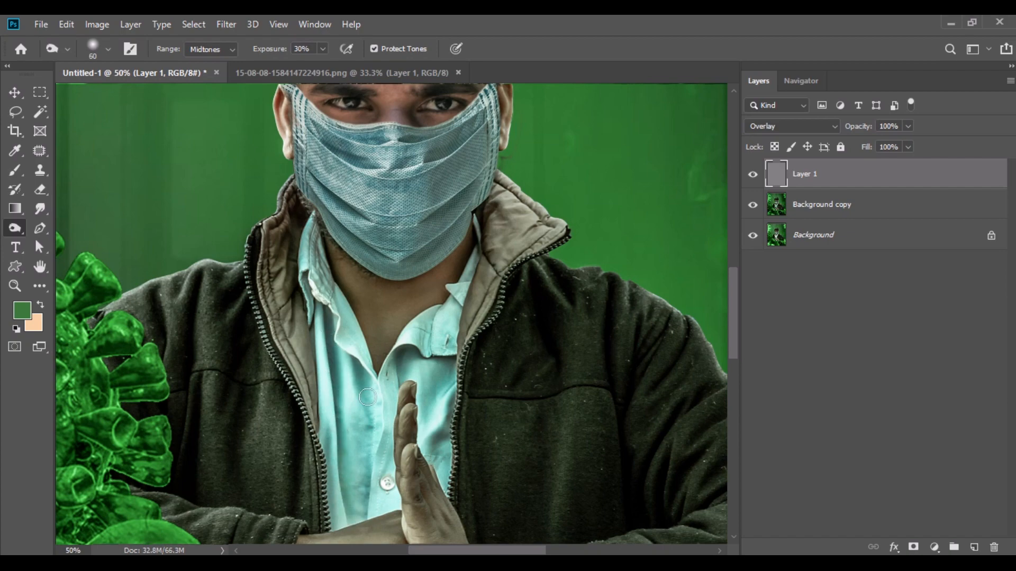
drag(366, 514, 361, 376)
drag(449, 368, 428, 413)
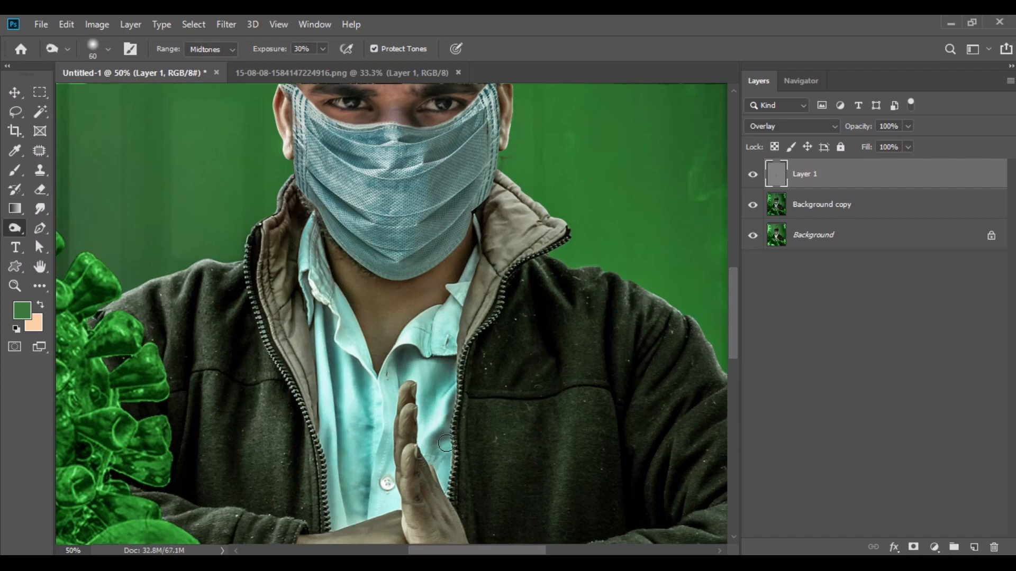
- Burn the folds of the jacket's shoulder, front and sleeve beside the creature with a size 45 brush
key(ctrl+plus)
key(ctrl+plus)
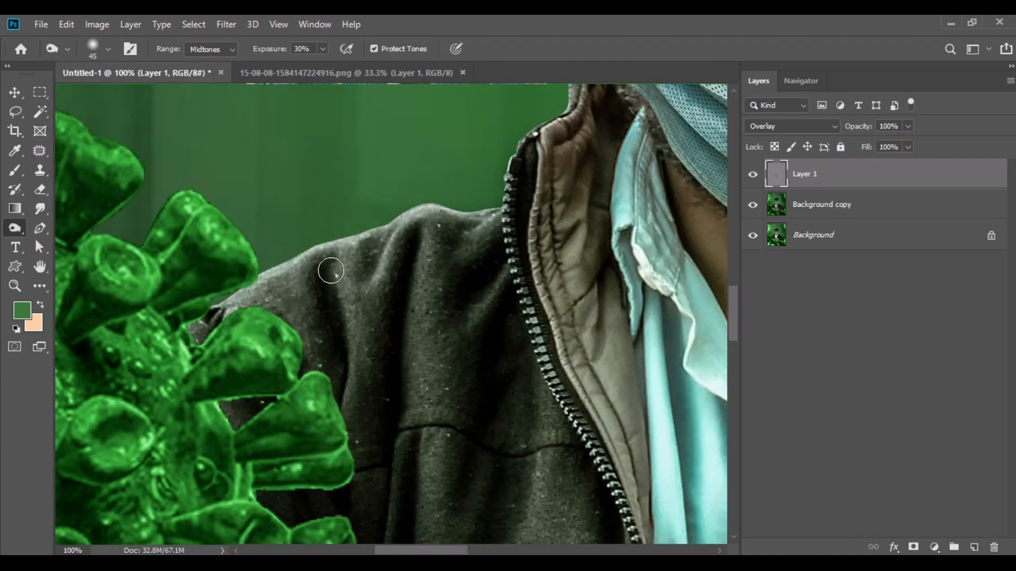
drag(331, 310, 365, 272)
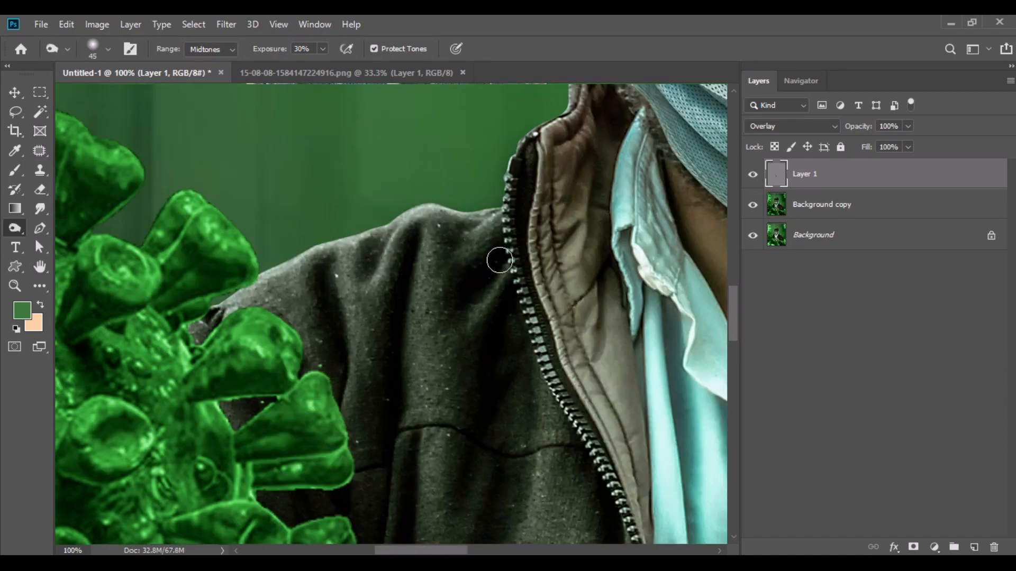
scroll(501, 256, down, 3)
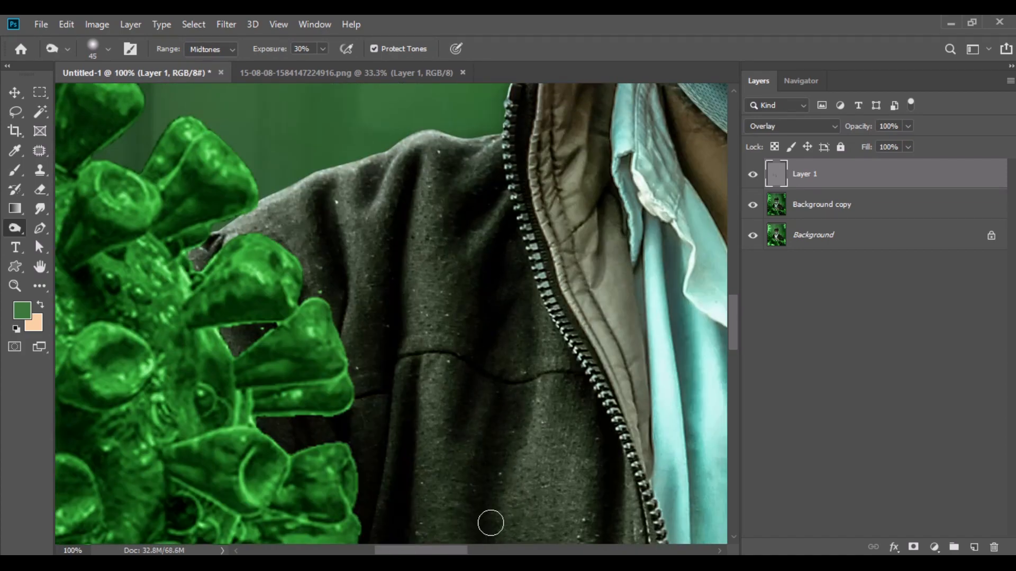
drag(733, 320, 734, 337)
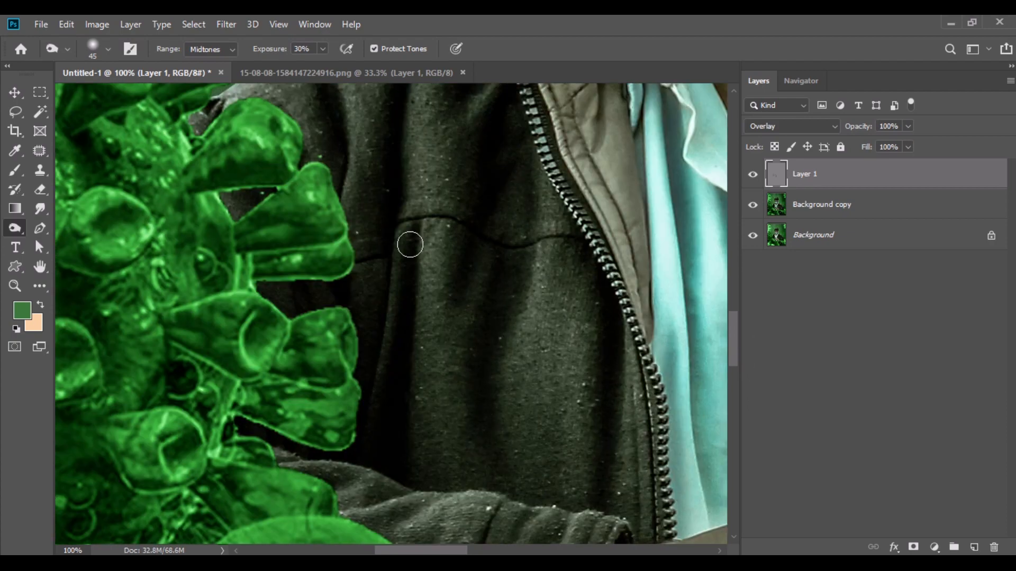
drag(733, 347, 732, 368)
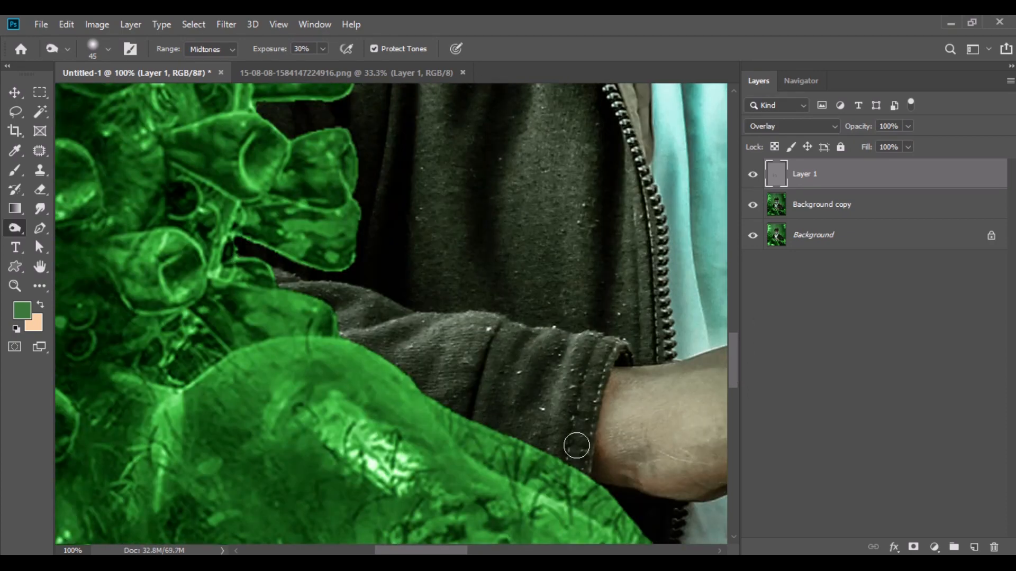
- Burn the shaded creases of the man's fist and palm with a size 30 brush at 10% exposure
drag(734, 353, 736, 293)
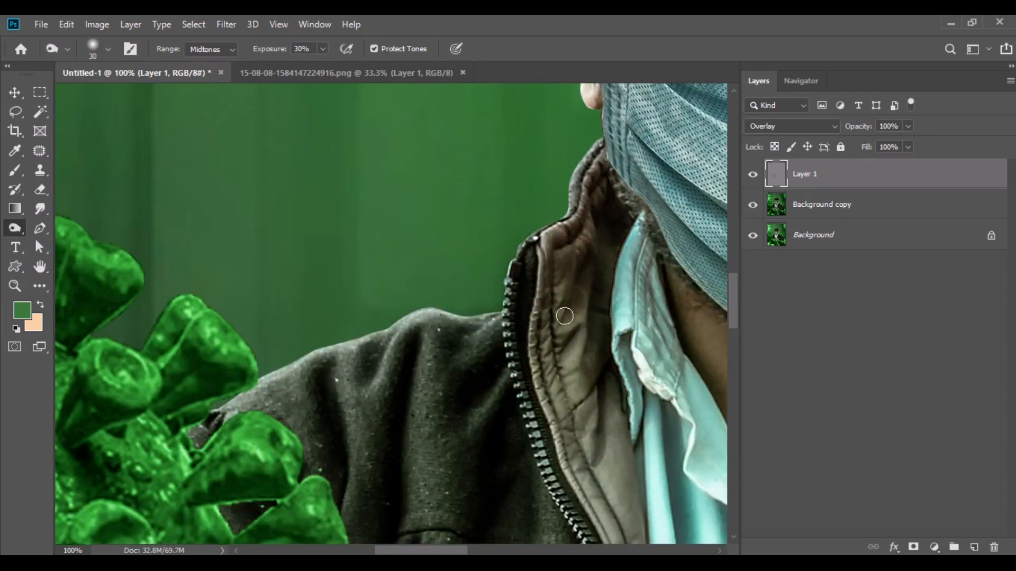
drag(734, 308, 735, 347)
drag(466, 549, 502, 550)
drag(735, 318, 736, 345)
text(1)
key(Return)
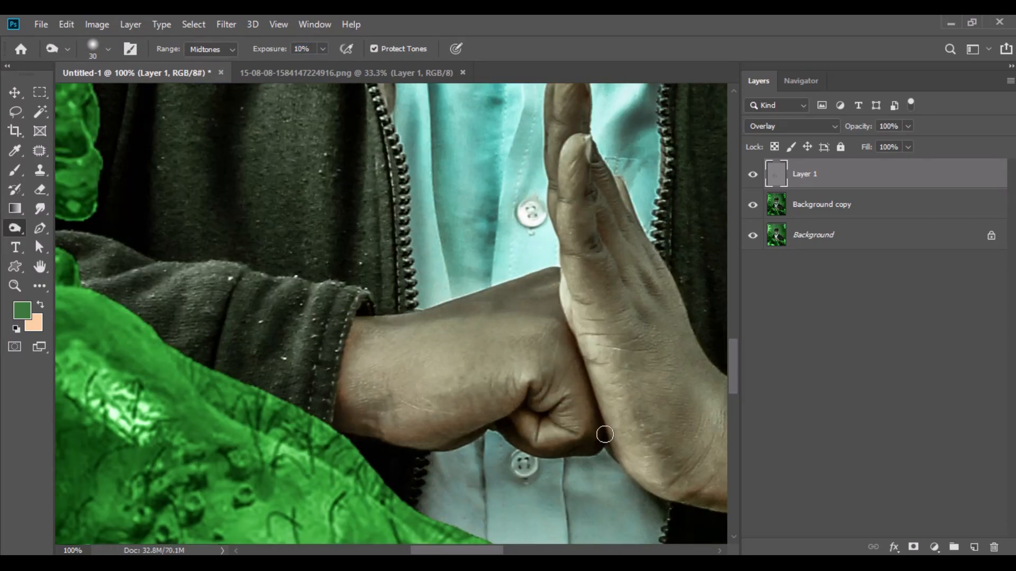
scroll(433, 333, right, 5)
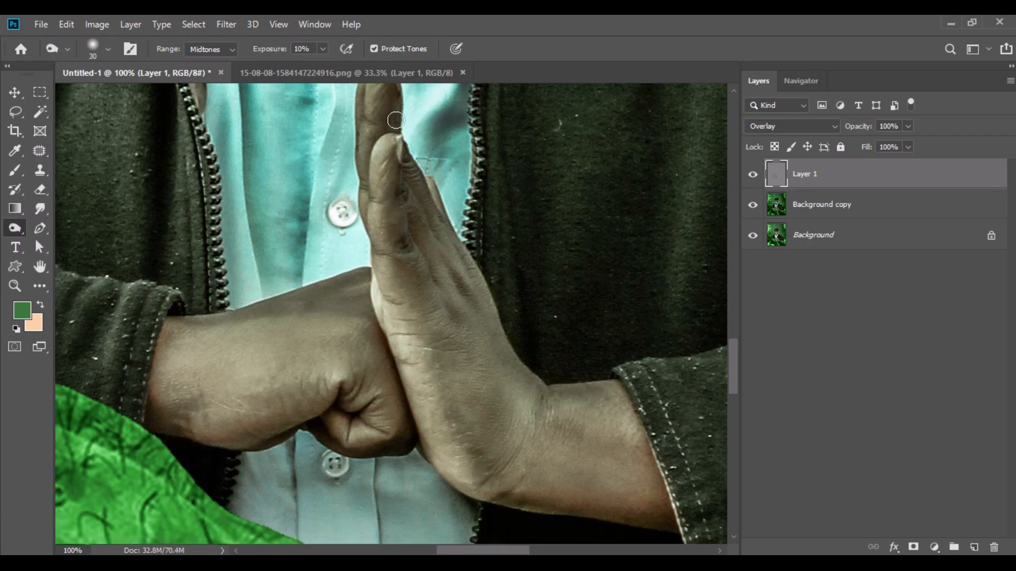
- Burn the folds of the jacket sleeve on the open-palm arm at 30% exposure
scroll(442, 378, right, 10)
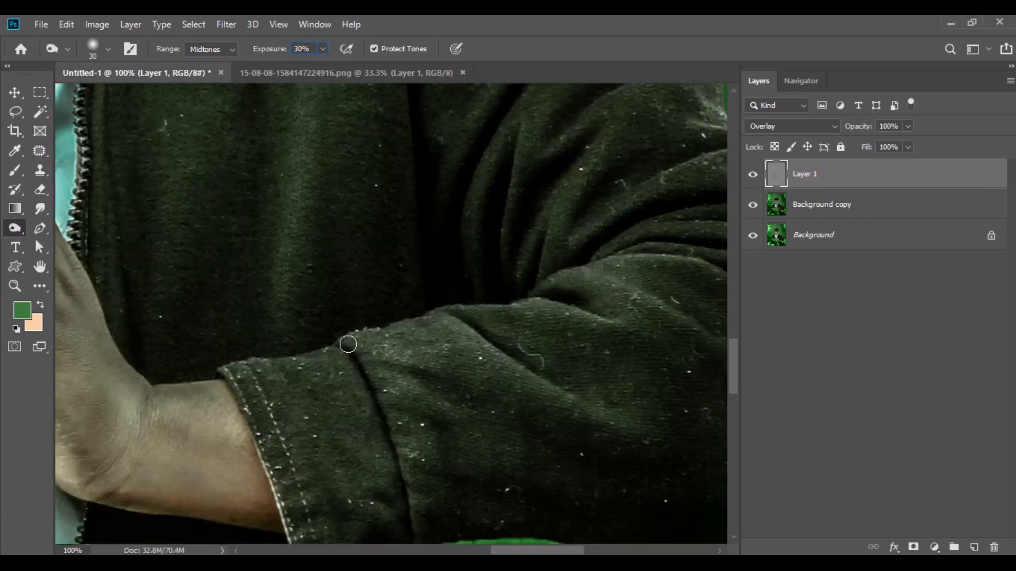
scroll(346, 317, down, 2)
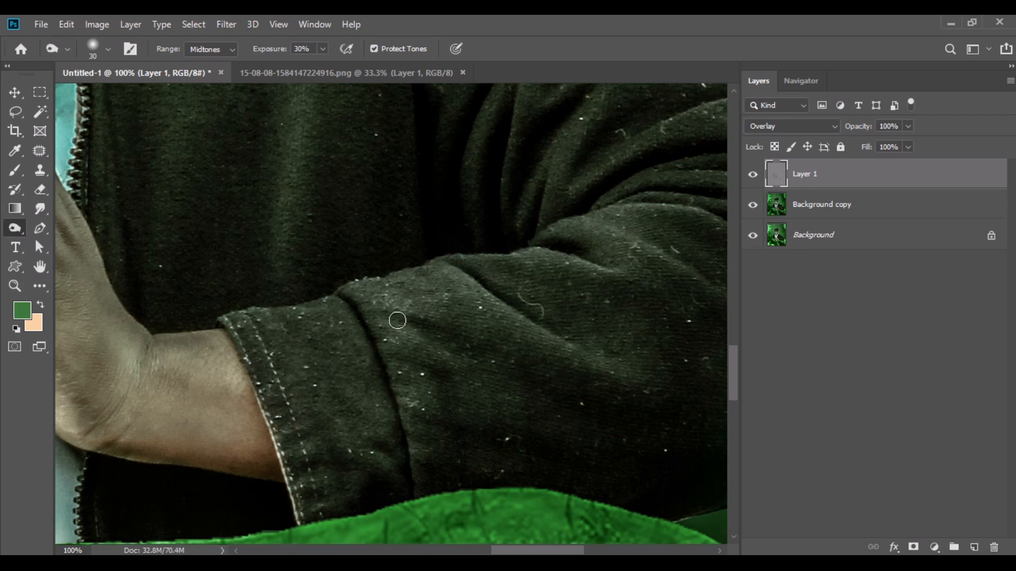
scroll(500, 257, right, 3)
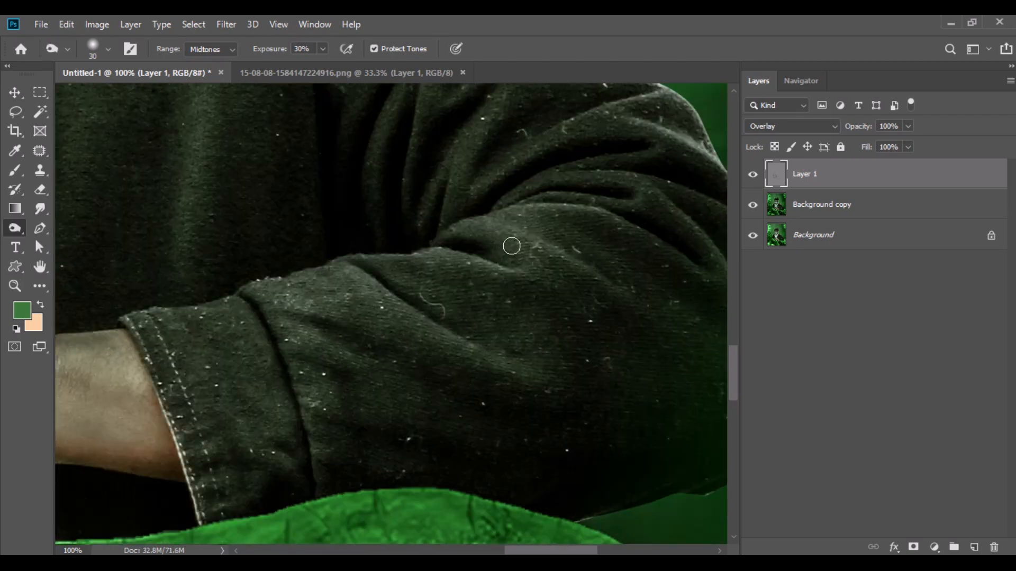
scroll(593, 233, up, 6)
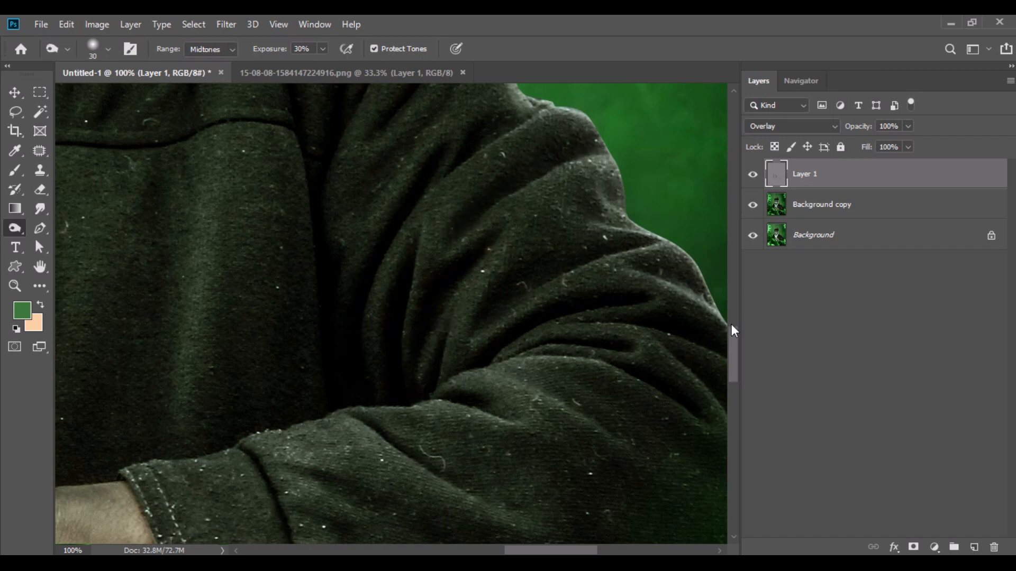
- Burn the folds of the jacket's shoulder and chest on the open-palm side at 30% exposure, enlarging the brush to 60
scroll(389, 242, up, 5)
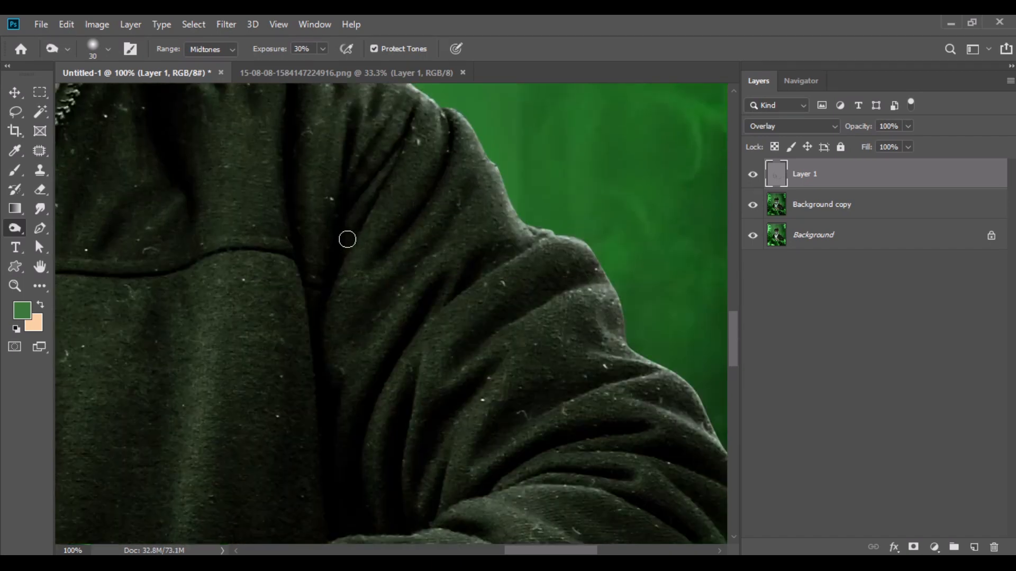
scroll(692, 286, up, 5)
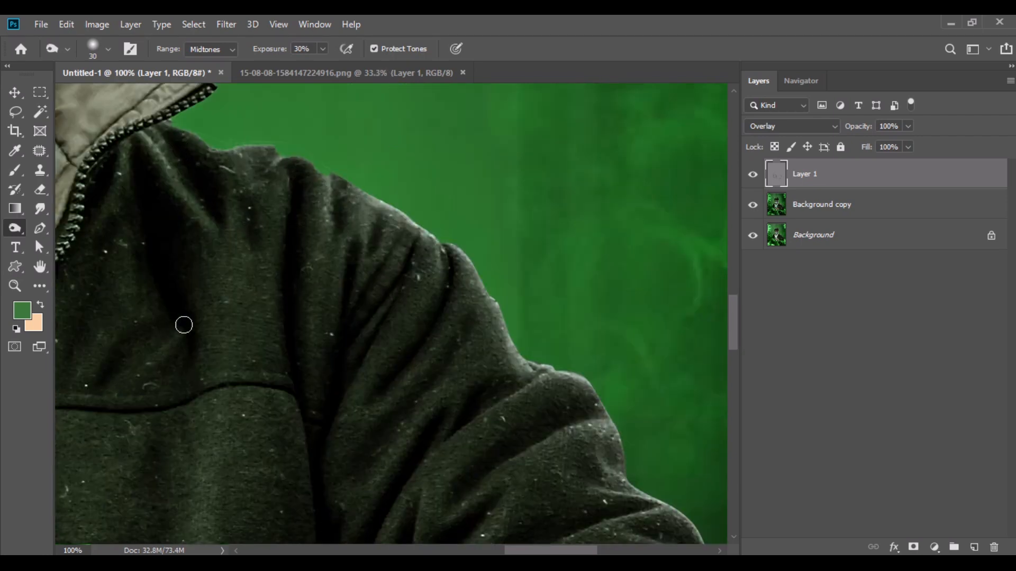
scroll(365, 445, left, 10)
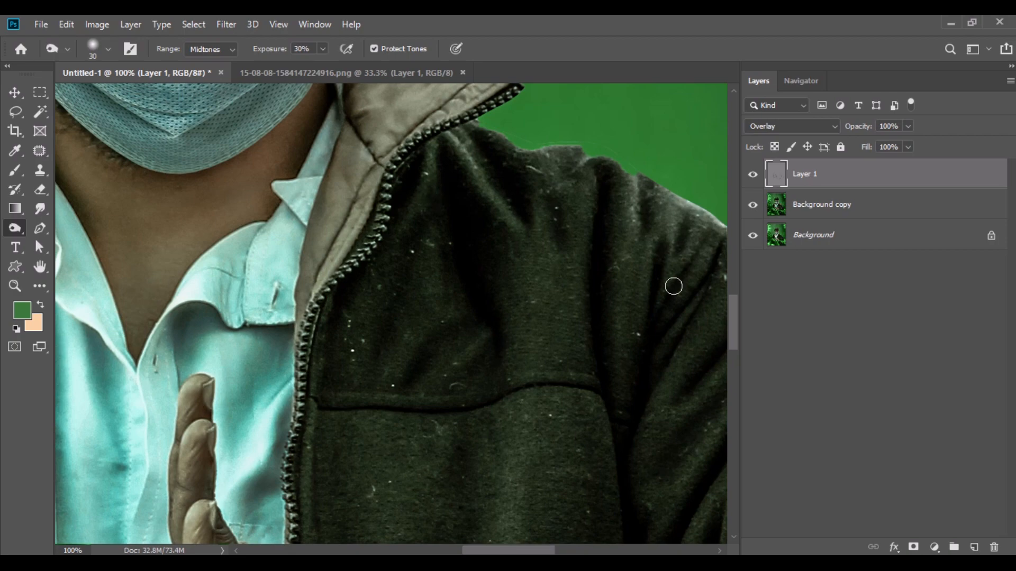
scroll(674, 287, down, 8)
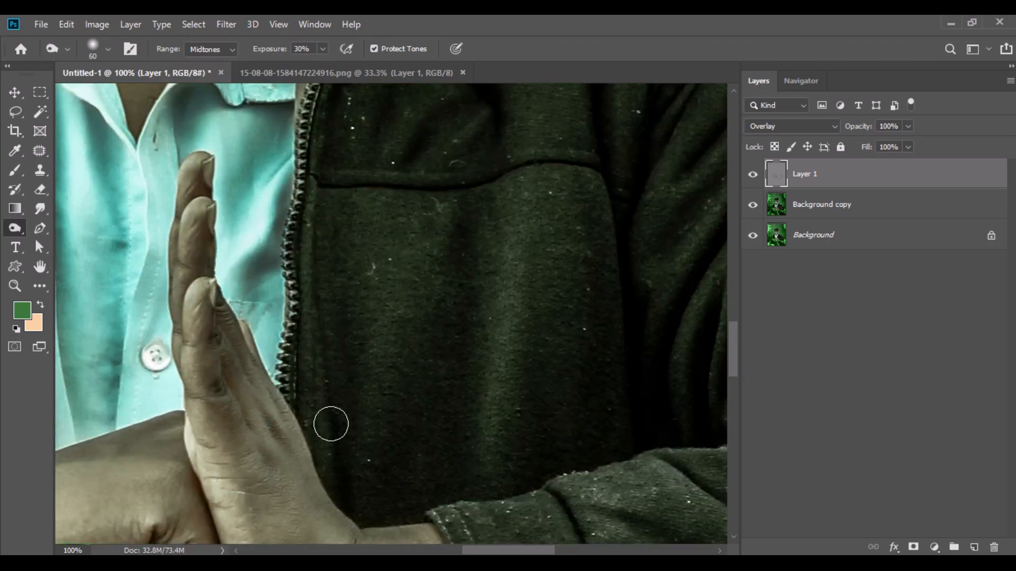
scroll(321, 200, up, 14)
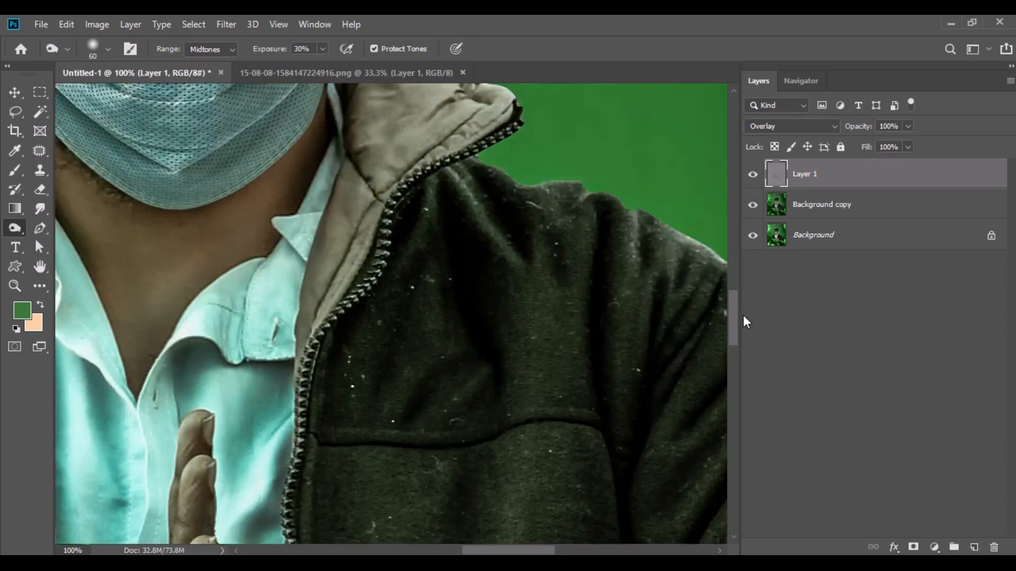
- Burn the pleats on the right half of the face mask with a size 37 brush at 30% exposure
scroll(367, 274, up, 7)
right_click(367, 273)
drag(444, 311, 437, 310)
drag(273, 237, 339, 177)
drag(183, 202, 233, 204)
drag(246, 367, 340, 282)
mouse_move(204, 448)
mouse_down()
mouse_move(270, 401)
mouse_move(361, 175)
mouse_move(360, 145)
mouse_up()
- Burn the shaded pleats on the left half and upper middle of the face mask
drag(505, 550, 479, 550)
drag(220, 311, 289, 355)
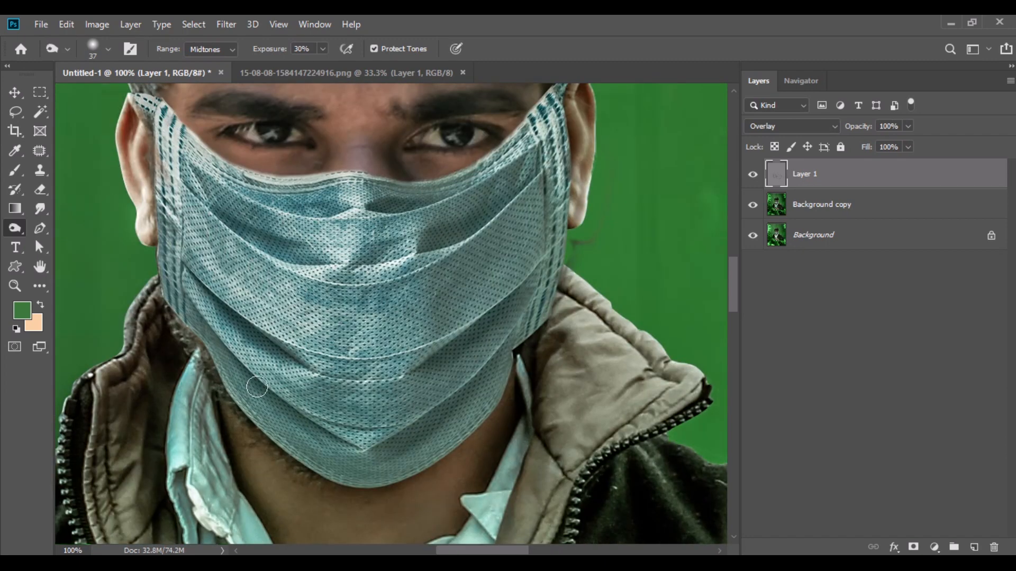
drag(225, 351, 337, 434)
drag(224, 218, 308, 258)
drag(327, 207, 228, 174)
drag(392, 203, 422, 200)
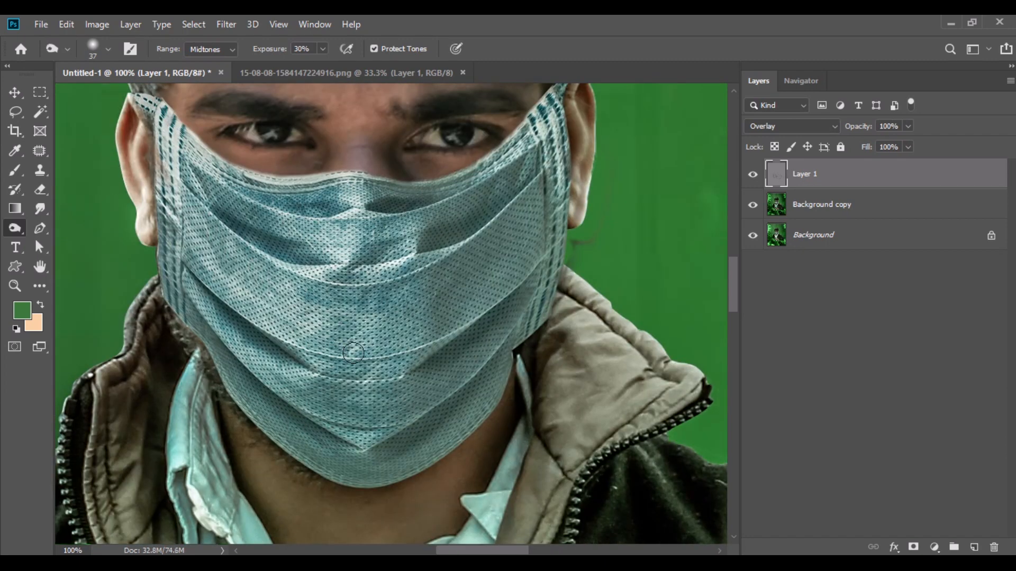
- Lighten the man's forehead and brow area with the Dodge tool at 20% midtone exposure, reducing the brush from 150 to 90
scroll(478, 291, up, 3)
scroll(234, 254, up, 3)
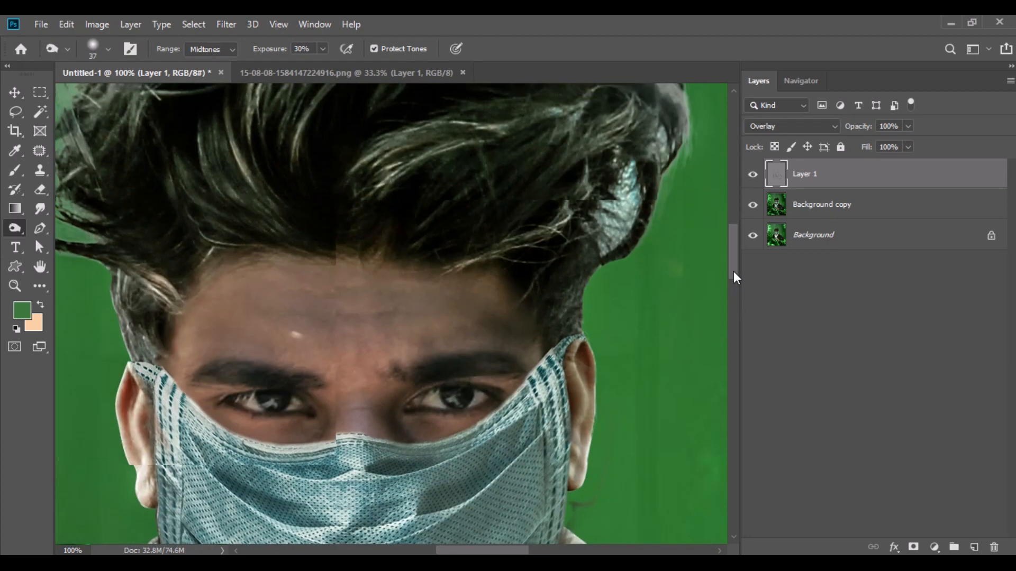
right_click(13, 231)
click(67, 227)
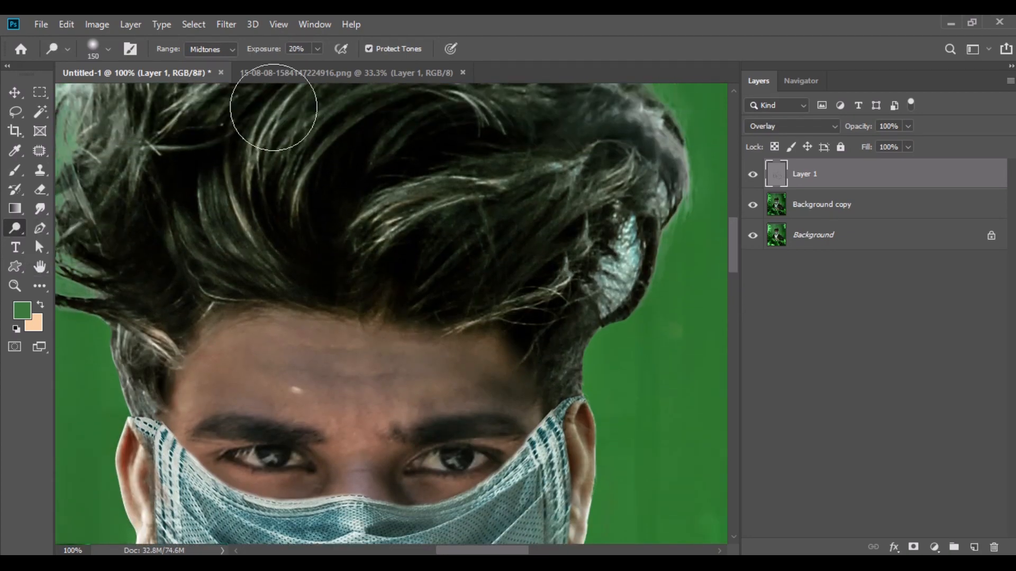
drag(225, 390, 492, 389)
key(bracketleft)
key(bracketleft)
key(bracketleft)
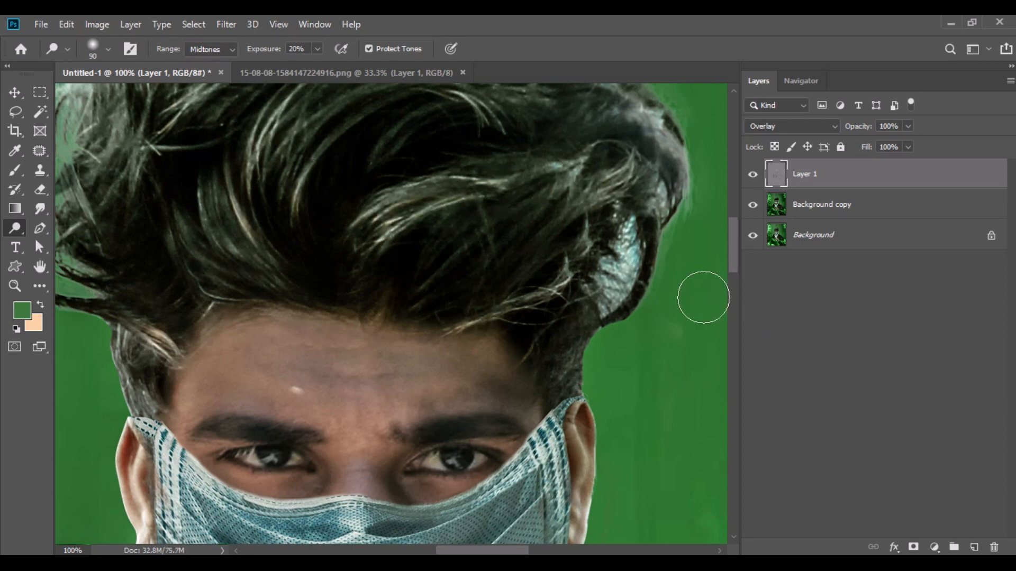
scroll(475, 292, up, 4)
scroll(236, 254, down, 7)
mouse_move(236, 254)
mouse_down()
mouse_move(391, 252)
mouse_move(467, 235)
mouse_move(351, 316)
mouse_up()
- Dodge the raised ridges of the face mask with a size 37 brush at 20% exposure
scroll(449, 339, down, 1)
right_click(450, 339)
drag(560, 349, 546, 348)
key(Return)
drag(365, 347, 416, 353)
drag(202, 357, 293, 425)
drag(340, 428, 524, 370)
scroll(735, 287, down, 2)
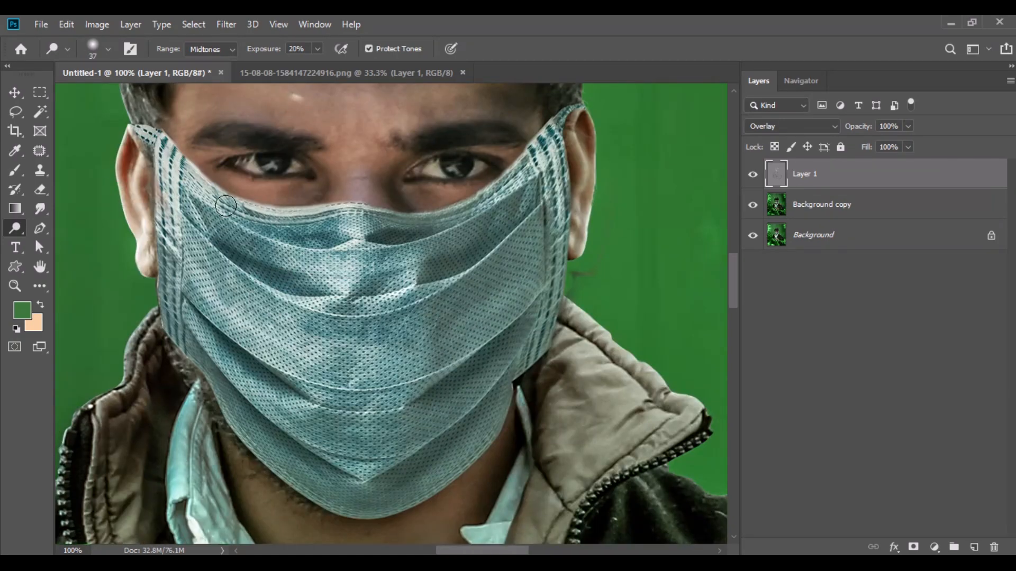
- Dodge the beige collar lining on both sides of the jacket at 30% exposure
scroll(742, 323, down, 9)
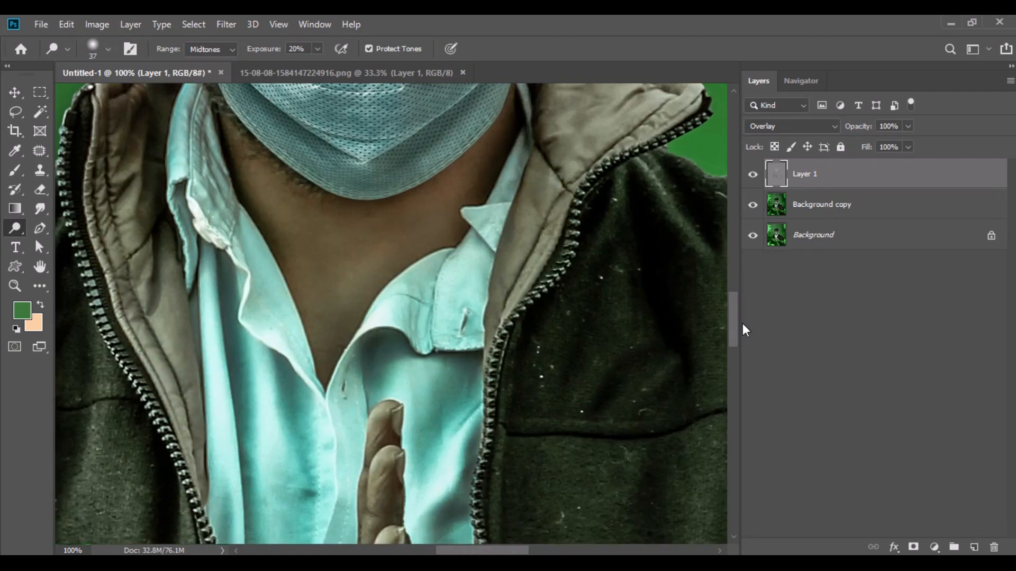
scroll(592, 233, up, 6)
mouse_move(592, 233)
mouse_down()
mouse_move(571, 376)
mouse_move(503, 519)
mouse_up()
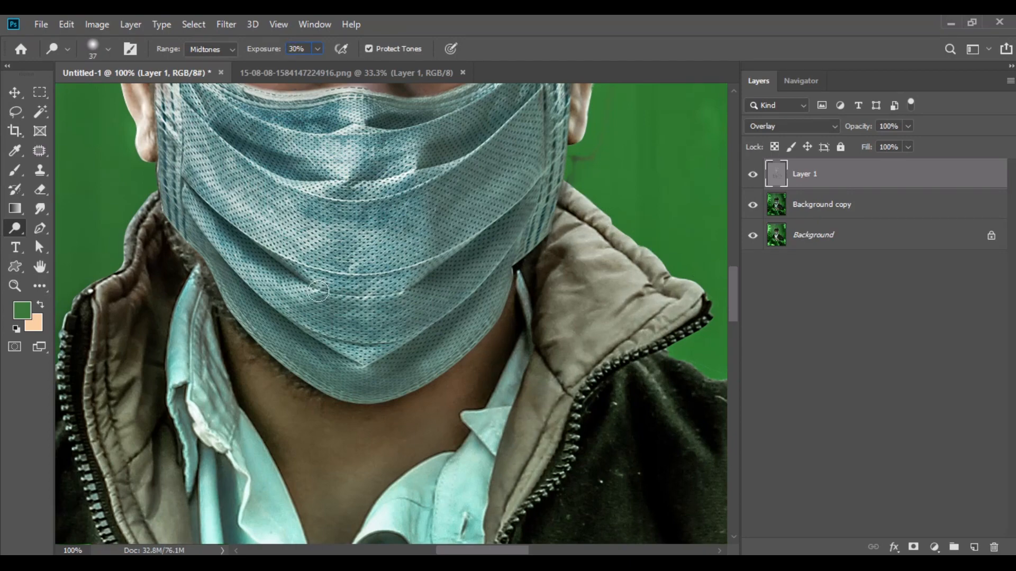
scroll(318, 291, left, 3)
drag(304, 402, 307, 489)
- Dodge the highlights of the jacket's shoulder and front beside the creature with a size 60 brush
scroll(732, 327, down, 5)
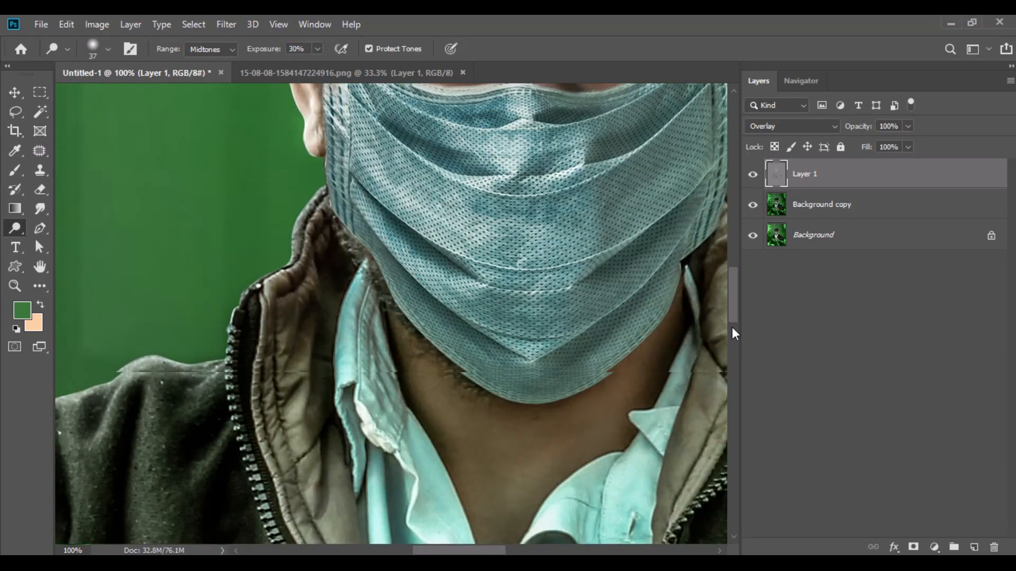
key(ctrl+minus)
key(bracketright)
key(bracketright)
key(bracketright)
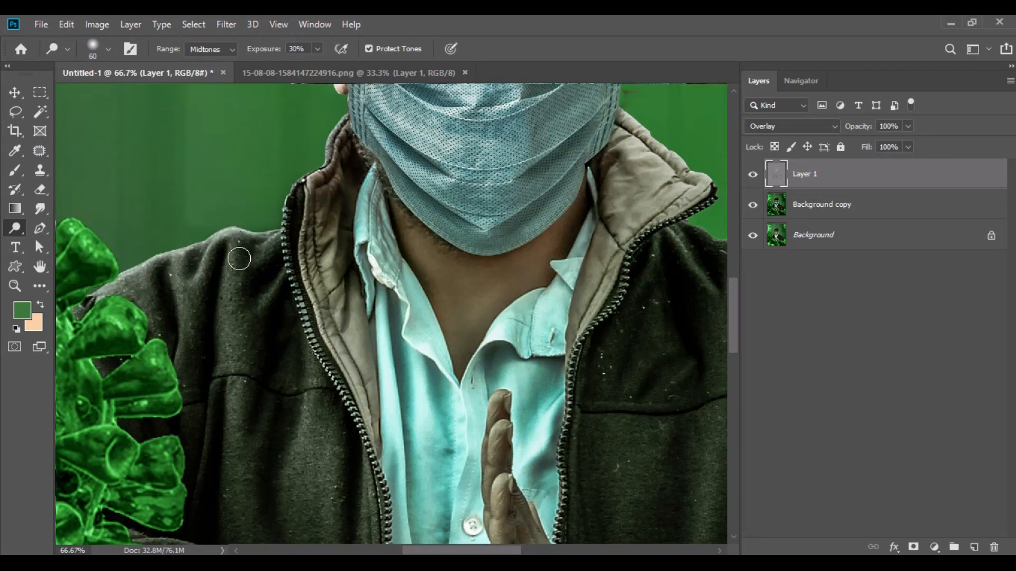
mouse_move(243, 293)
mouse_down()
mouse_move(189, 322)
mouse_move(129, 282)
mouse_move(191, 353)
mouse_move(235, 297)
mouse_up()
mouse_move(321, 411)
mouse_down()
mouse_move(303, 485)
mouse_move(299, 446)
mouse_up()
- Dodge the highlights of the fist, open palm, fingers and wrist with the size 60 brush
scroll(339, 413, down, 4)
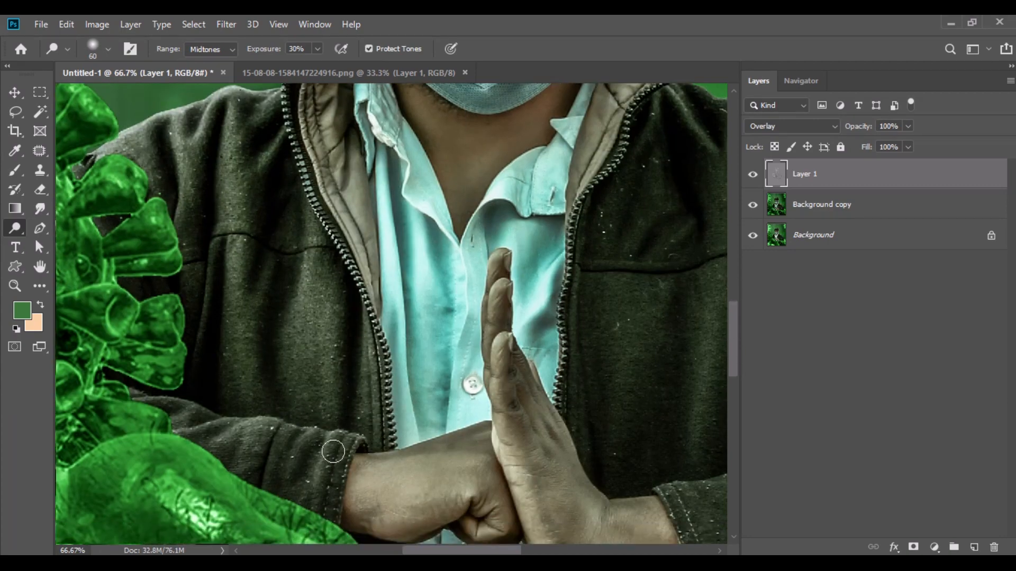
mouse_move(373, 470)
mouse_down()
mouse_move(472, 461)
mouse_move(465, 492)
mouse_move(492, 523)
mouse_up()
drag(524, 447, 540, 539)
drag(499, 272, 503, 402)
scroll(529, 371, down, 2)
drag(582, 429, 675, 482)
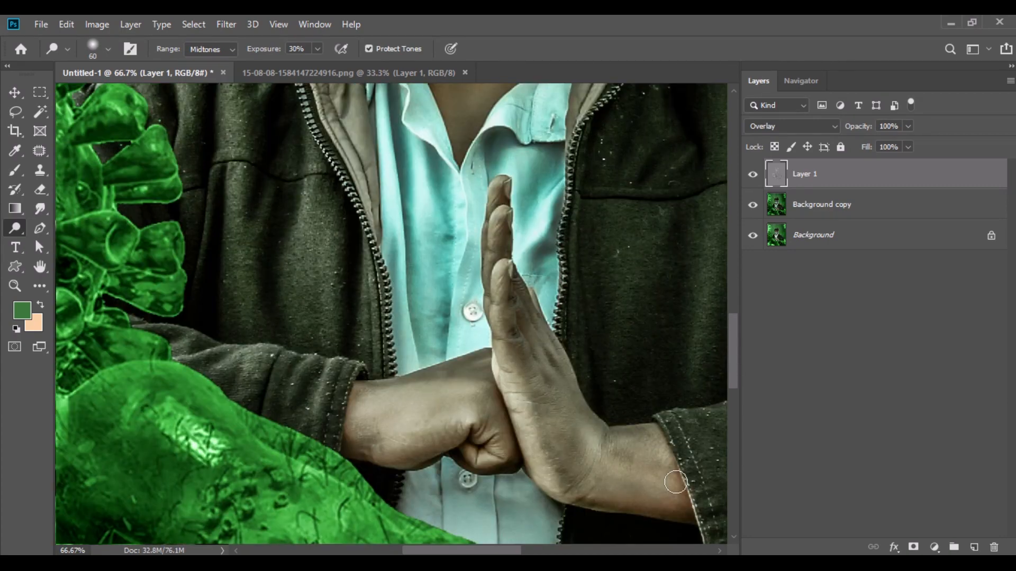
- Dodge the bright folds of the light blue shirt around the hands and below the collar
mouse_move(394, 254)
mouse_down()
mouse_move(412, 365)
mouse_move(428, 342)
mouse_up()
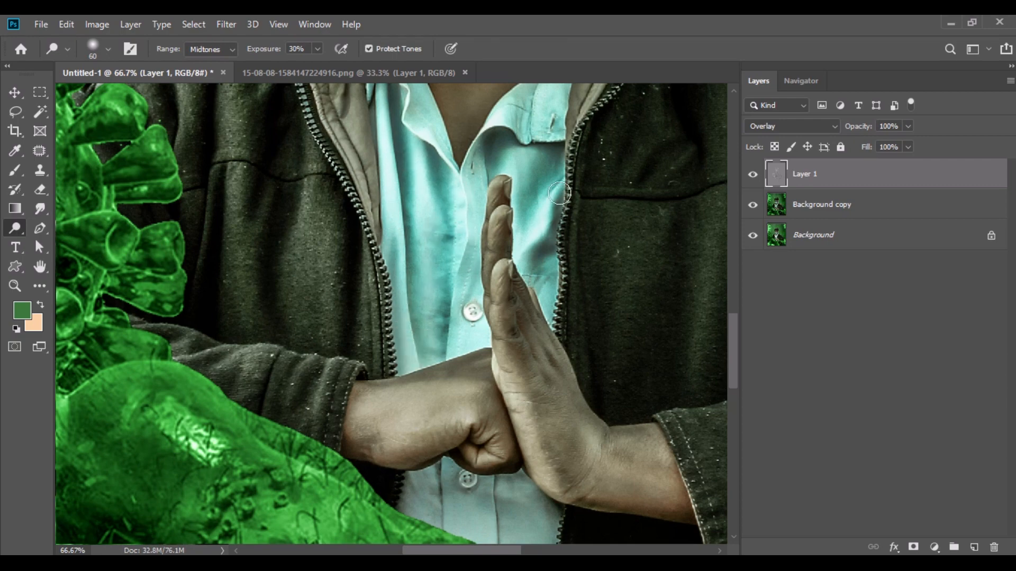
mouse_move(495, 508)
mouse_down()
mouse_move(433, 501)
mouse_move(524, 512)
mouse_up()
scroll(659, 335, up, 2)
drag(537, 183, 580, 113)
drag(421, 170, 441, 222)
- Dodge the raised folds of the jacket's shoulder, sleeve and cuff on the open-palm arm at 30% exposure
scroll(546, 312, right, 4)
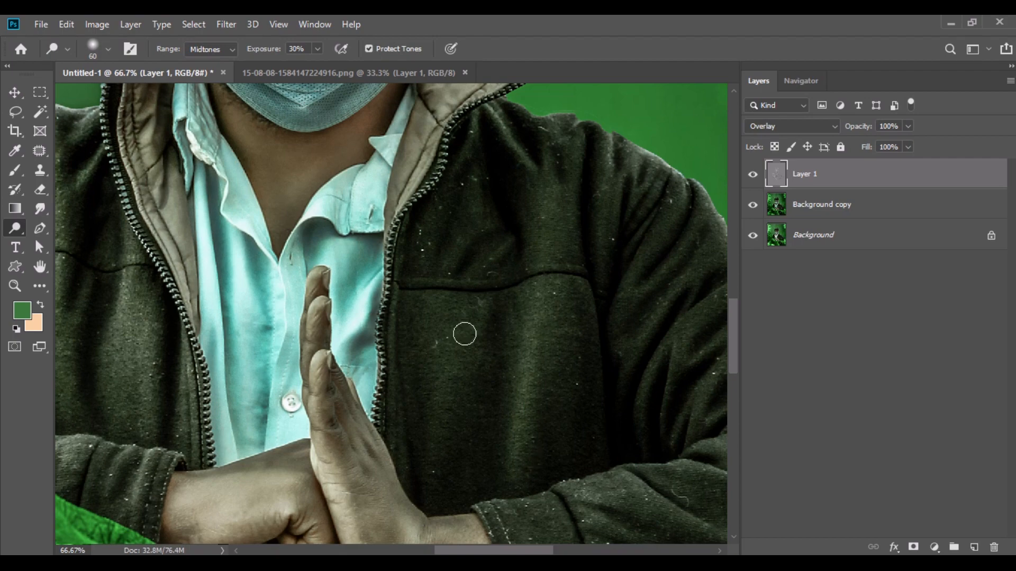
drag(582, 154, 641, 206)
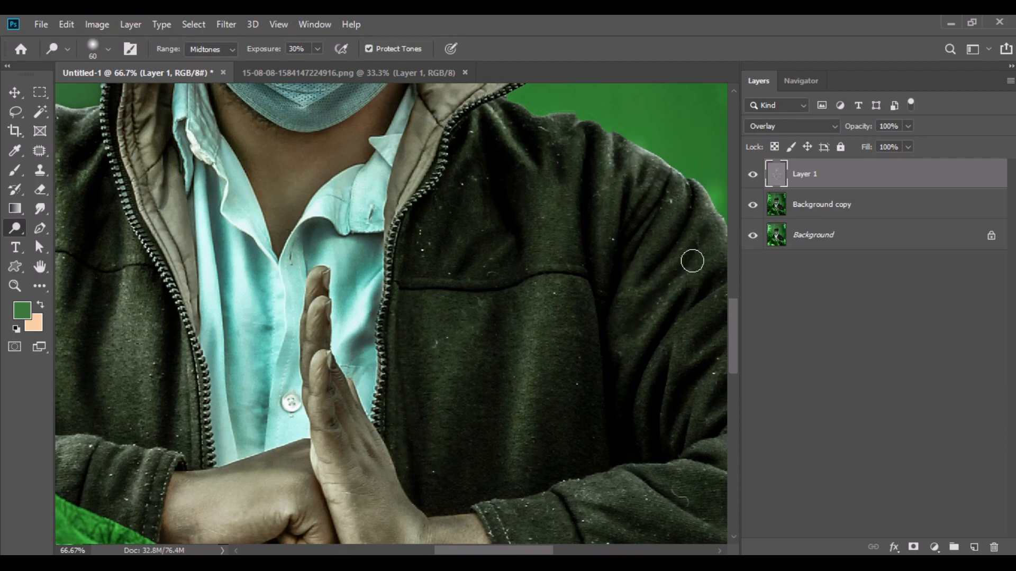
scroll(700, 310, right, 3)
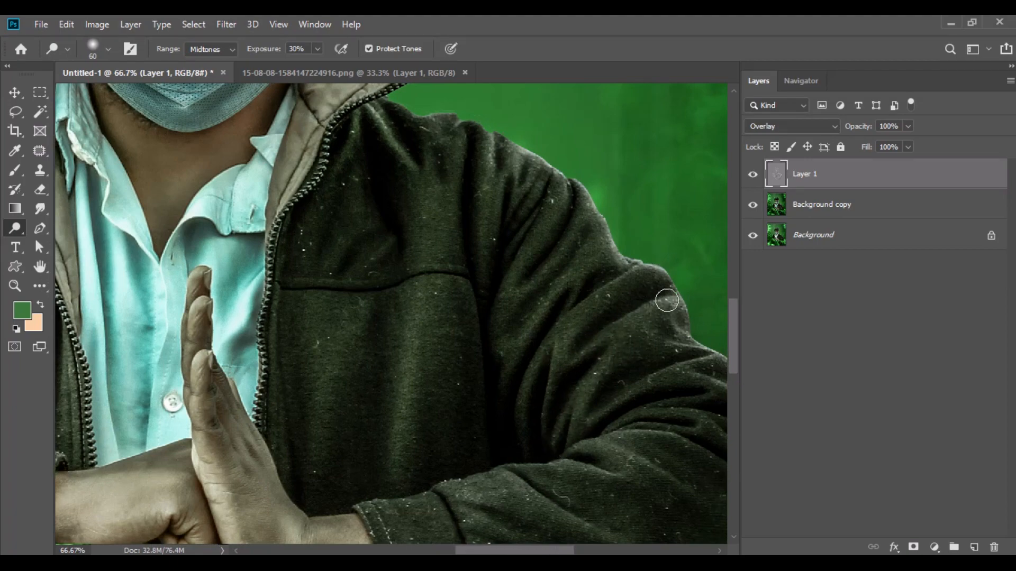
drag(511, 550, 535, 550)
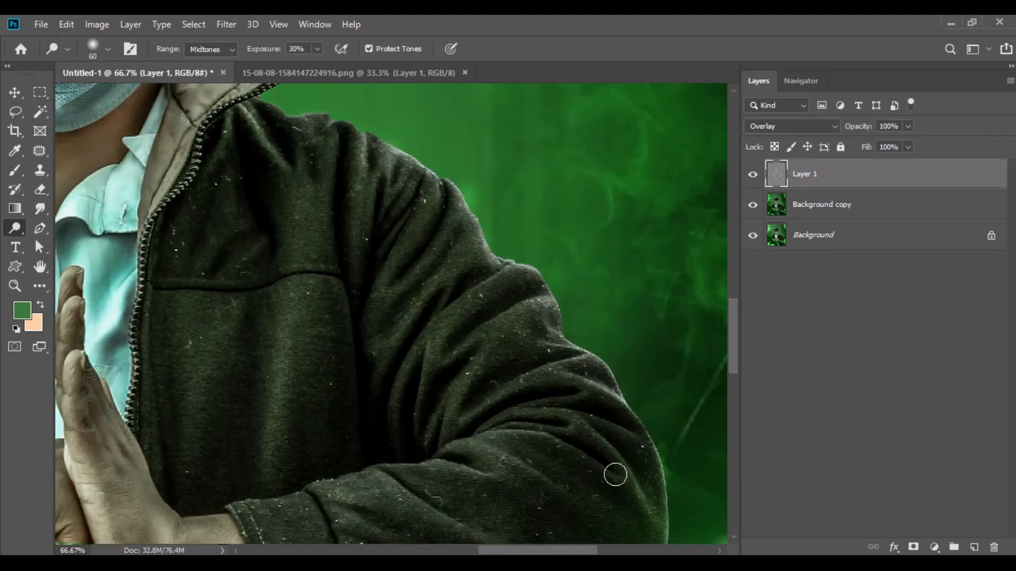
drag(732, 364, 731, 388)
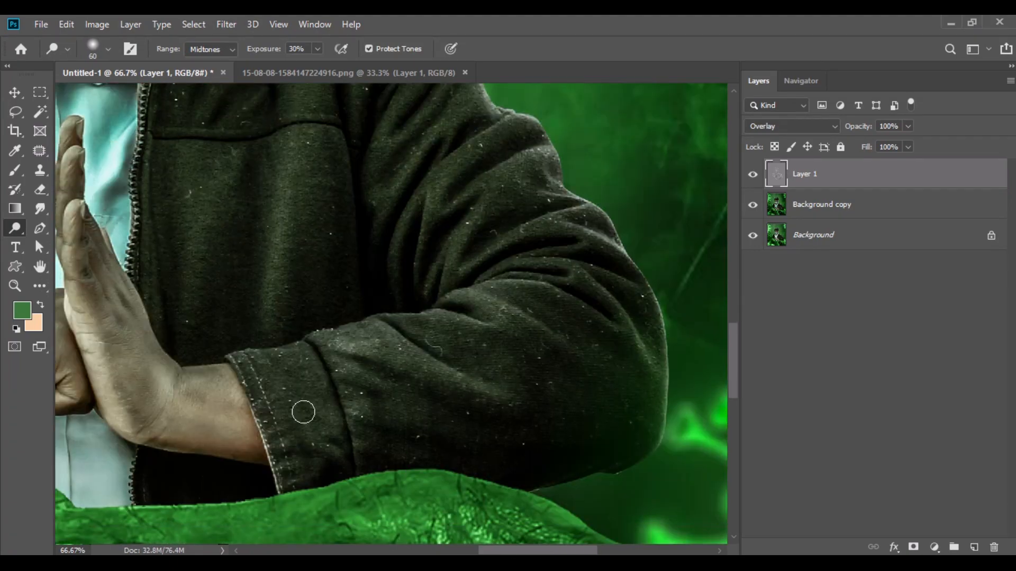
- Compare the whole poster with and without the gray dodge-and-burn layer by toggling its visibility
scroll(367, 530, down, 4)
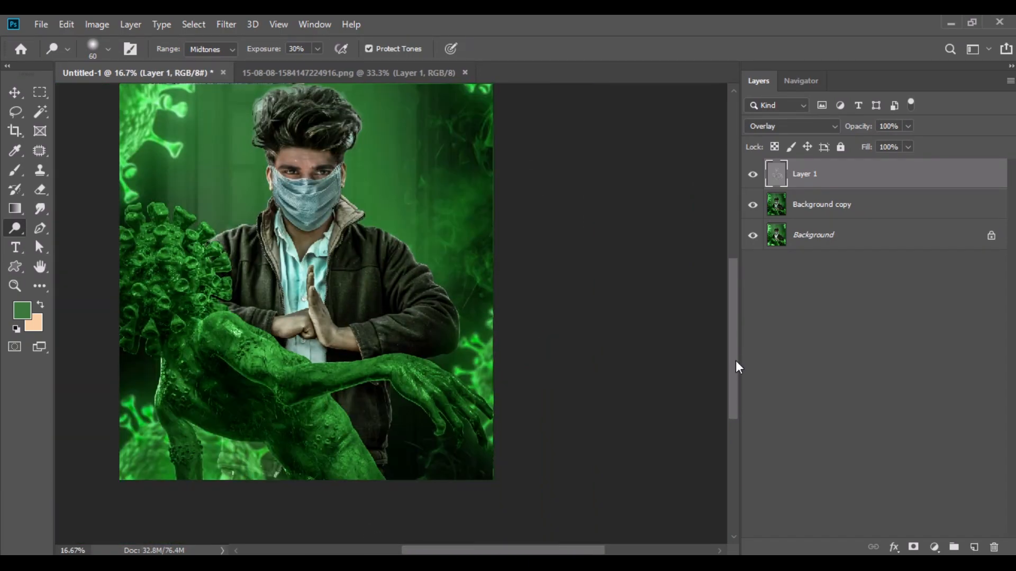
drag(736, 361, 735, 197)
click(752, 175)
click(752, 175)
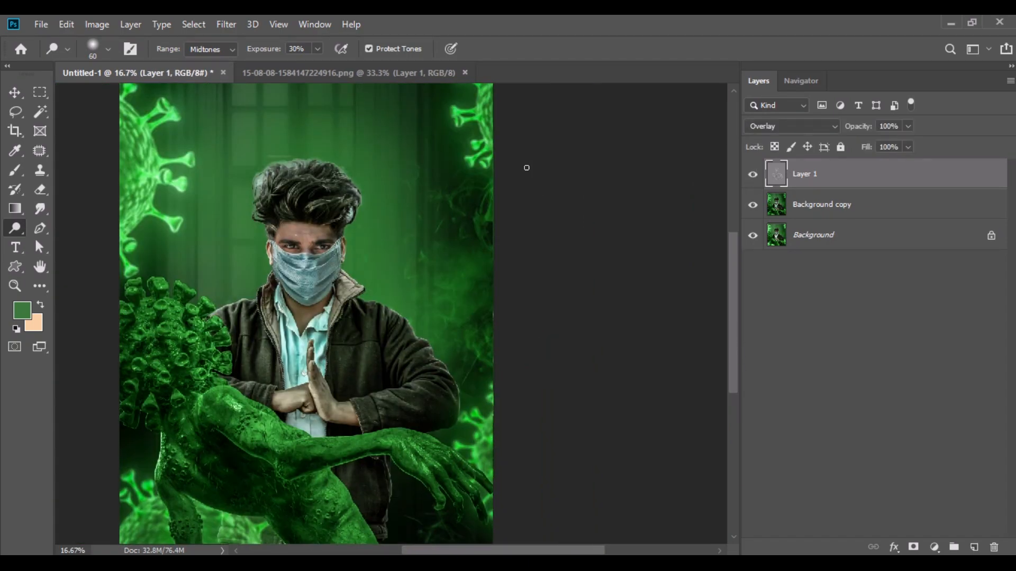
- Open the Eye-psd63727[1][1] image from the Corona folder and add a new layer in Color blend mode above the eye
click(14, 93)
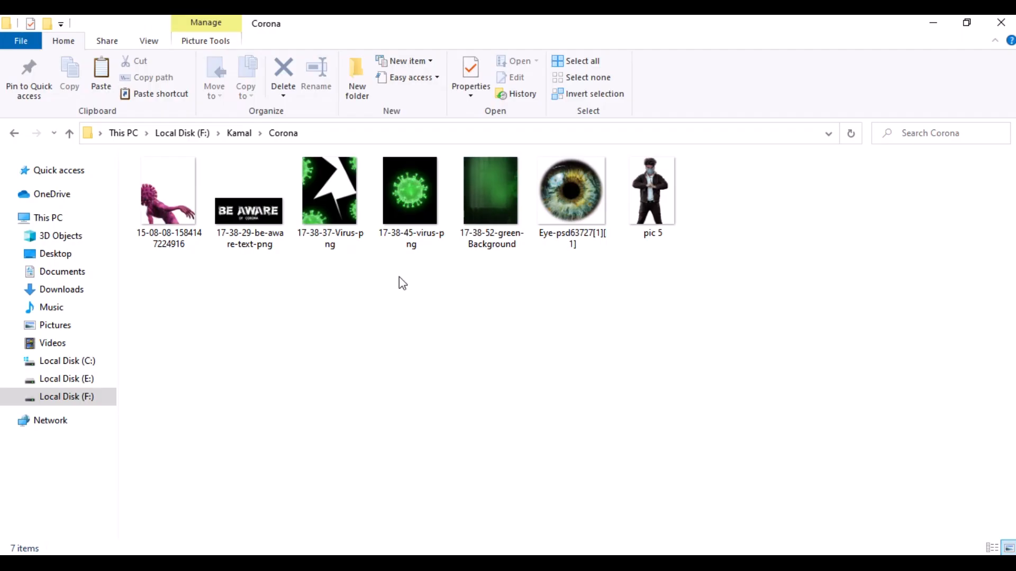
drag(571, 196, 411, 78)
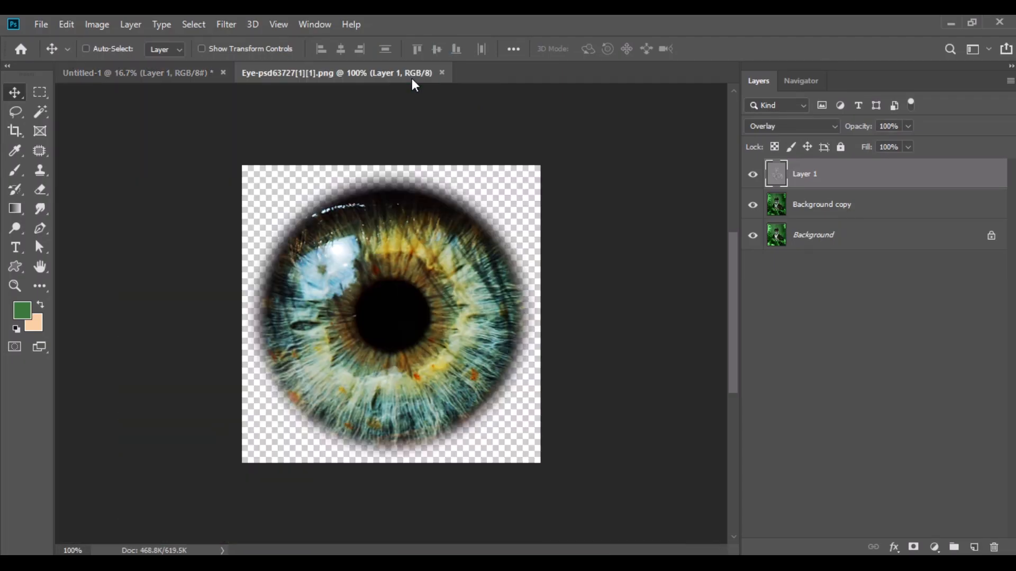
click(974, 547)
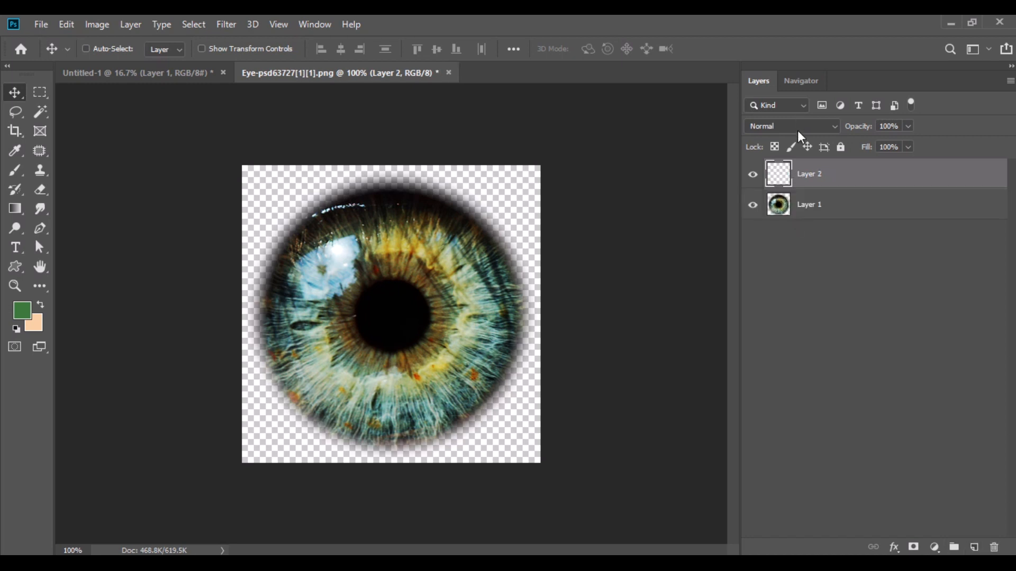
click(799, 130)
click(768, 472)
- Select the eye's outline, paint it green on the new layer with a 60% opacity brush, and deselect
ctrl+click(779, 207)
key(b)
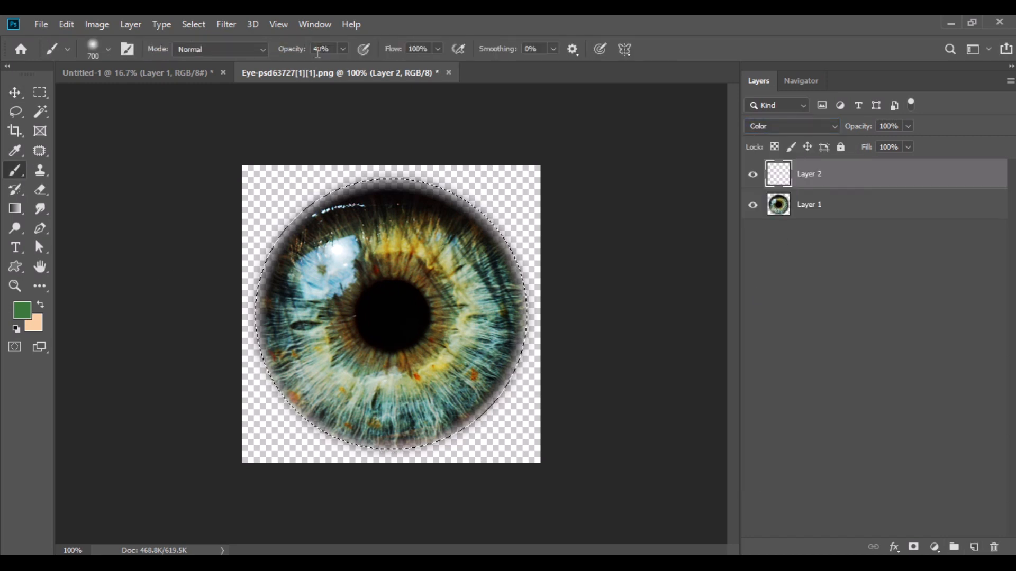
text(60)
key(Return)
key(bracketleft)
key(bracketleft)
key(bracketleft)
key(bracketleft)
mouse_move(420, 283)
mouse_down()
mouse_move(454, 317)
mouse_move(283, 371)
mouse_move(278, 320)
mouse_move(390, 412)
mouse_move(418, 228)
mouse_move(370, 339)
mouse_move(365, 273)
mouse_up()
click(15, 92)
click(193, 27)
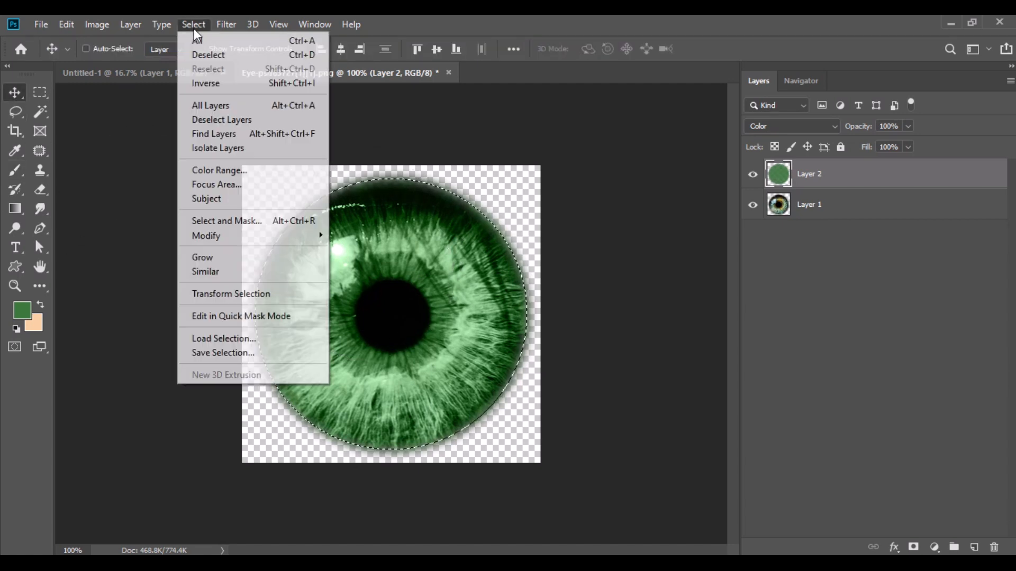
click(206, 54)
- Merge the green color layer down into the eye and bring the merged eye into the Untitled-1 poster
right_click(830, 176)
click(668, 455)
drag(365, 339, 313, 236)
- Scale the green eye layer to 10% and place it over the iris of the man's left eye
key(ctrl+plus)
key(ctrl+plus)
key(ctrl+plus)
drag(505, 551, 474, 550)
drag(732, 311, 730, 270)
key(ctrl+plus)
key(ctrl+plus)
key(ctrl+plus)
drag(511, 551, 498, 551)
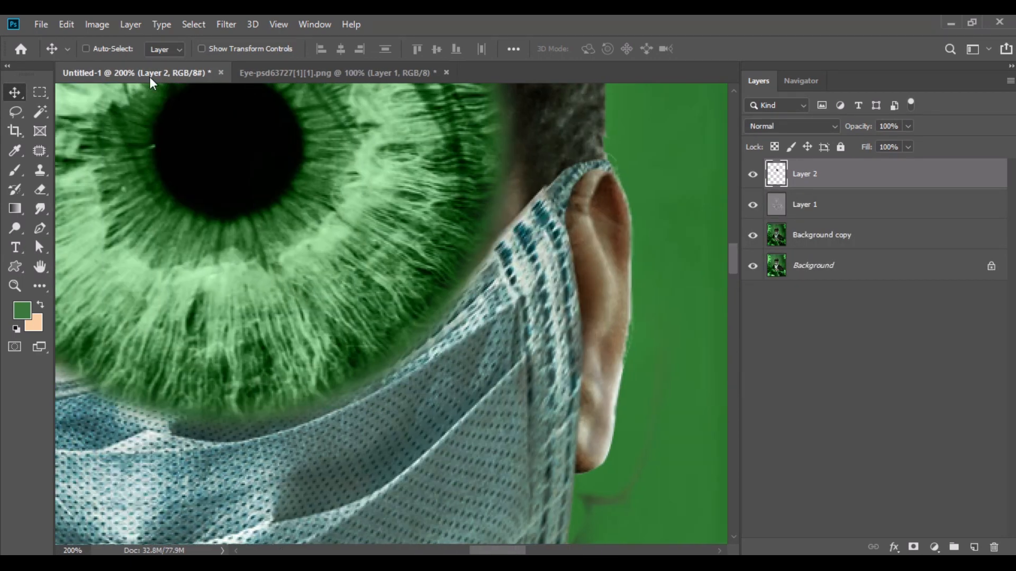
click(66, 24)
click(145, 344)
drag(310, 52, 260, 56)
drag(226, 143, 354, 277)
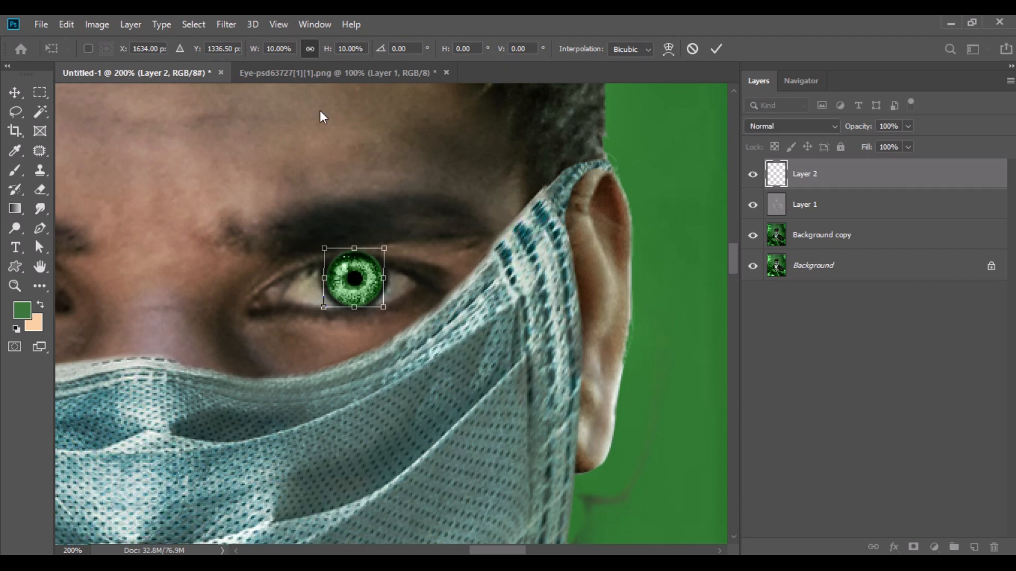
click(14, 93)
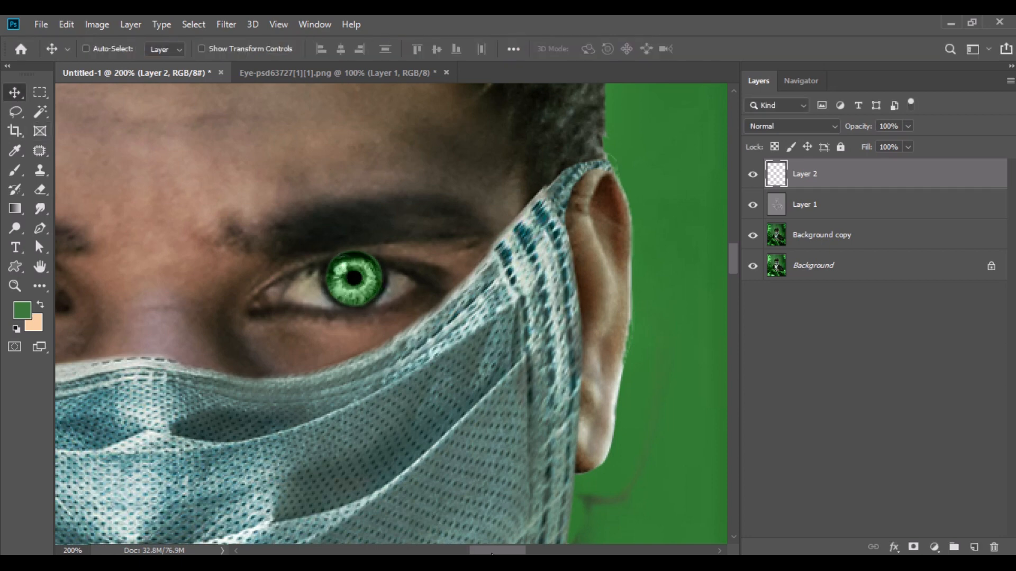
- Duplicate the green iris layer and position the copy over the iris of the man's other eye
drag(491, 553, 480, 553)
drag(811, 185, 975, 549)
drag(472, 274, 109, 266)
key(Up)
key(Up)
key(Up)
key(Up)
key(Up)
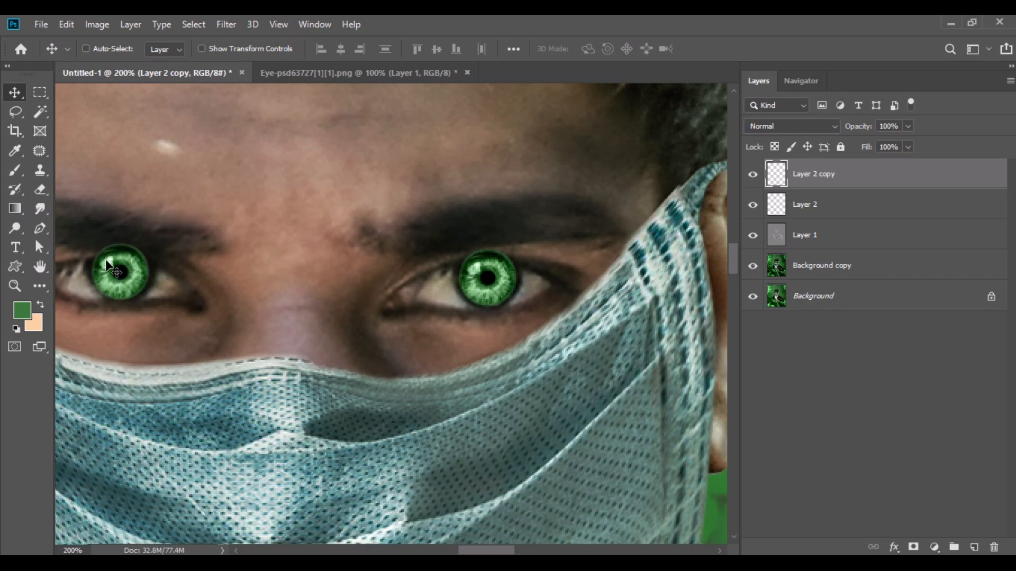
- Set the Layer 2 copy iris to the Lighter Color blend mode and add a layer mask to it
click(795, 126)
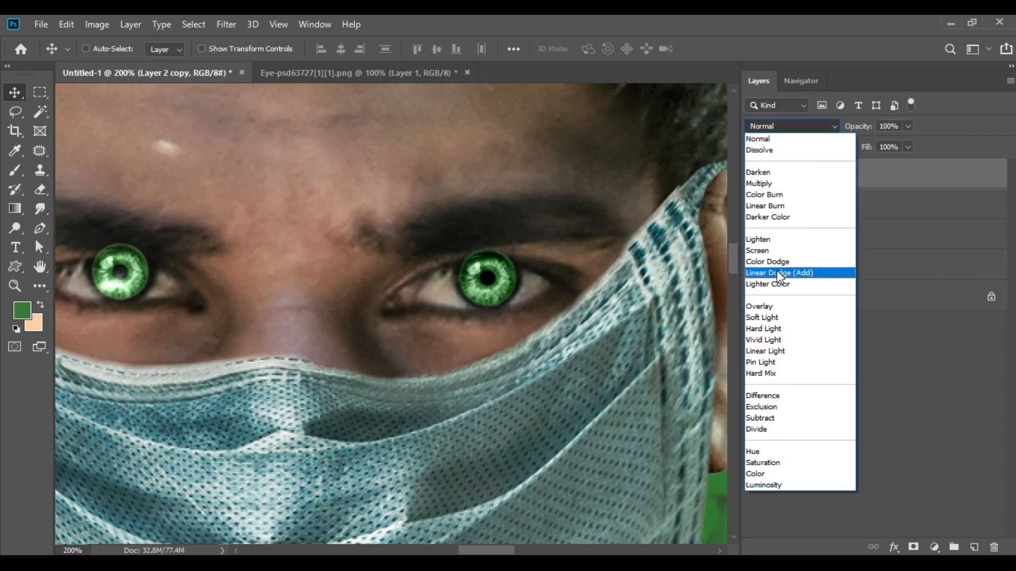
click(776, 287)
click(913, 548)
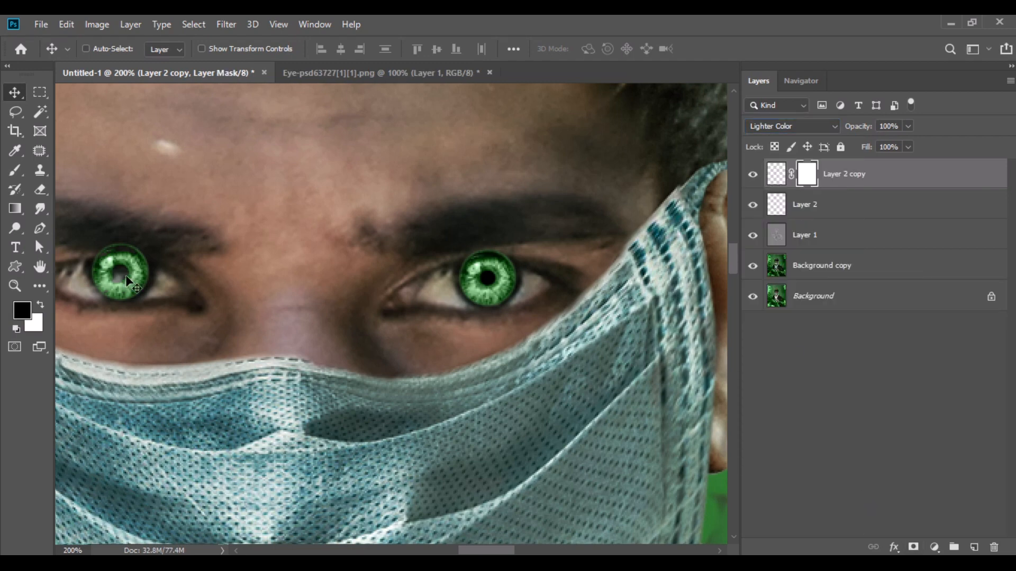
- Paint black on the Layer 2 copy mask with a soft 40 px brush at 100% opacity to hide the iris overlapping the eyelids
click(24, 168)
right_click(385, 234)
drag(354, 231, 350, 230)
click(343, 49)
mouse_move(160, 229)
mouse_down()
mouse_move(84, 229)
mouse_move(190, 244)
mouse_move(62, 236)
mouse_move(163, 239)
mouse_move(179, 320)
mouse_move(101, 328)
mouse_move(85, 319)
mouse_move(152, 336)
mouse_up()
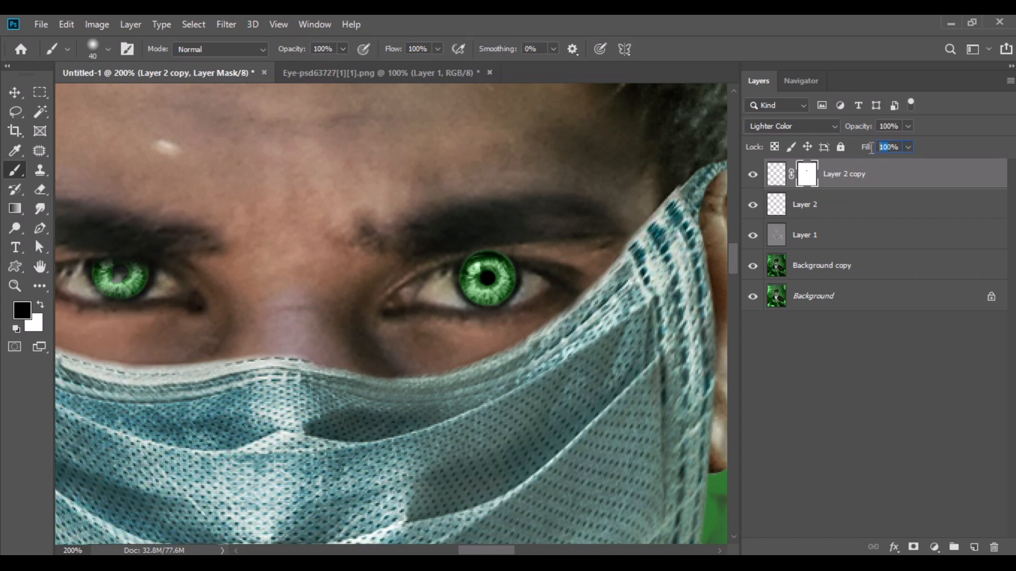
- Add a layer mask to the Layer 2 iris and set the layer to Lighter Color with 40% fill
click(821, 203)
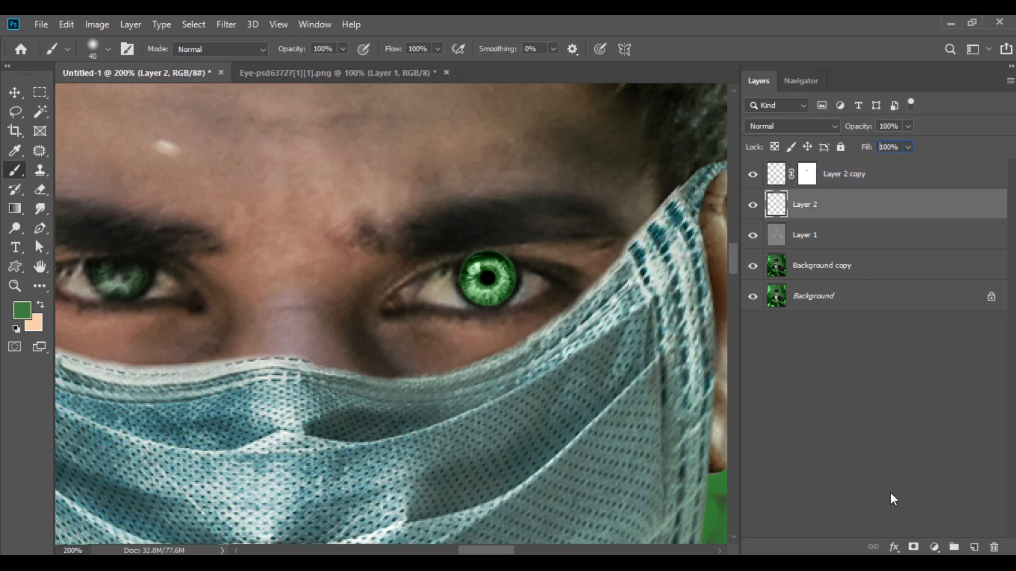
click(913, 548)
click(808, 128)
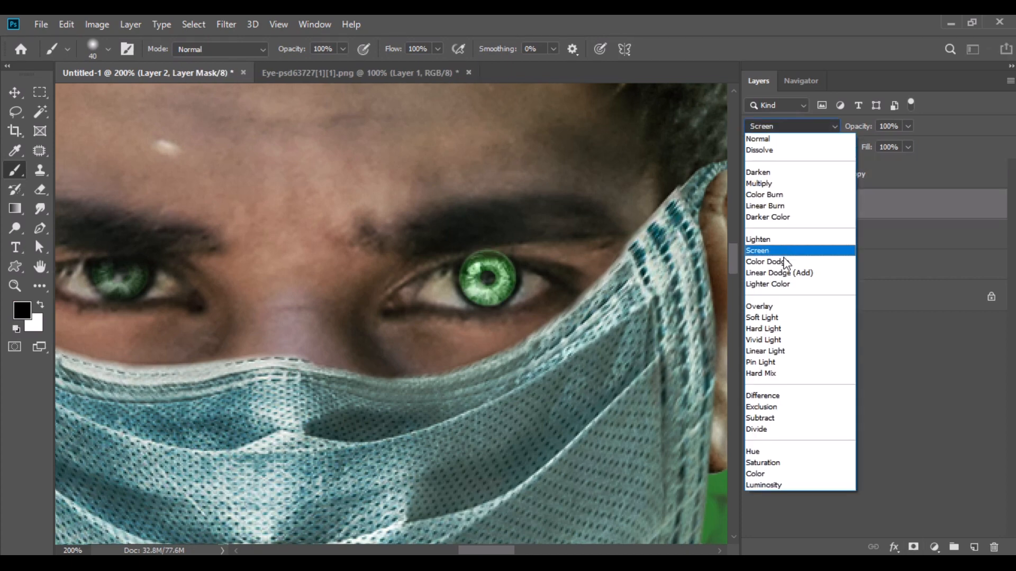
click(778, 290)
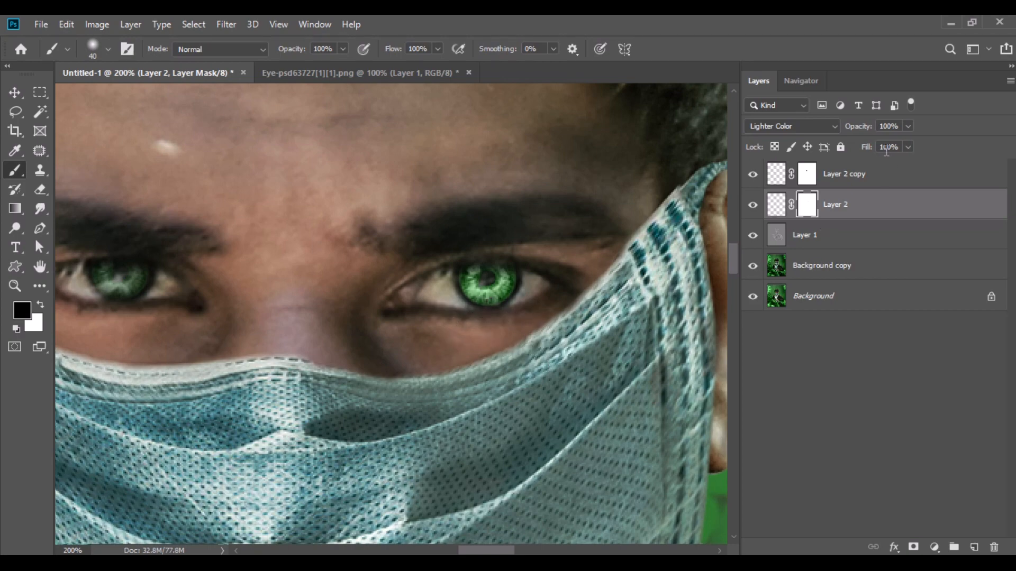
text(40)
key(Return)
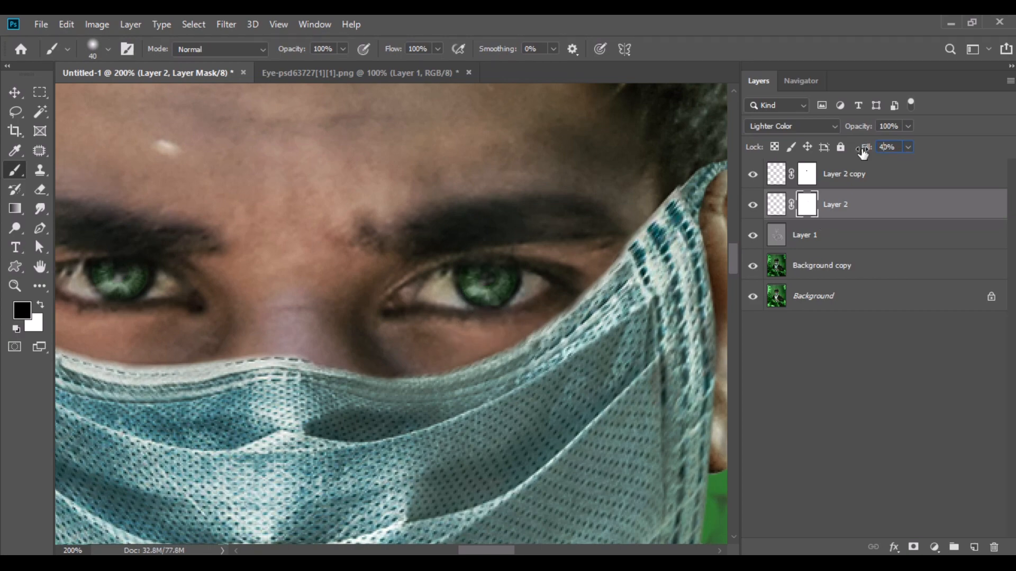
- Set the fill of both iris layers, Layer 2 and Layer 2 copy, to 50%
key(ctrl+minus)
key(ctrl+minus)
key(ctrl+minus)
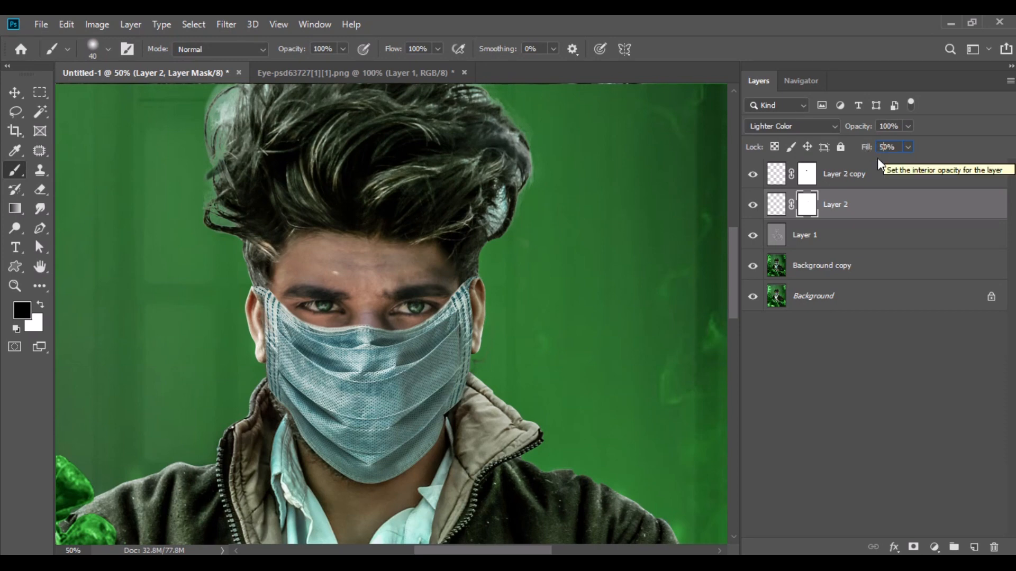
click(844, 174)
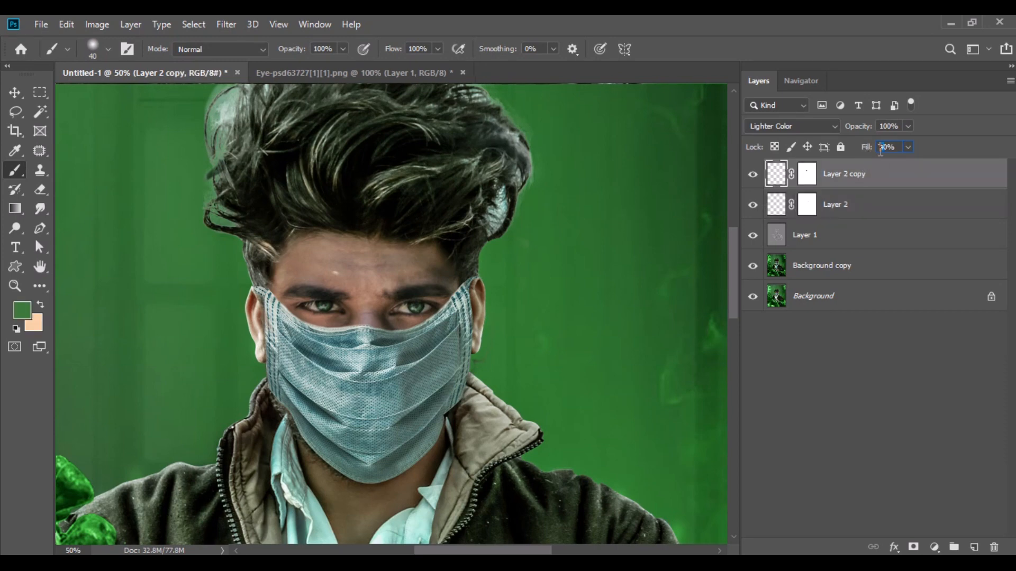
key(ctrl+minus)
key(ctrl+minus)
key(ctrl+minus)
key(ctrl+minus)
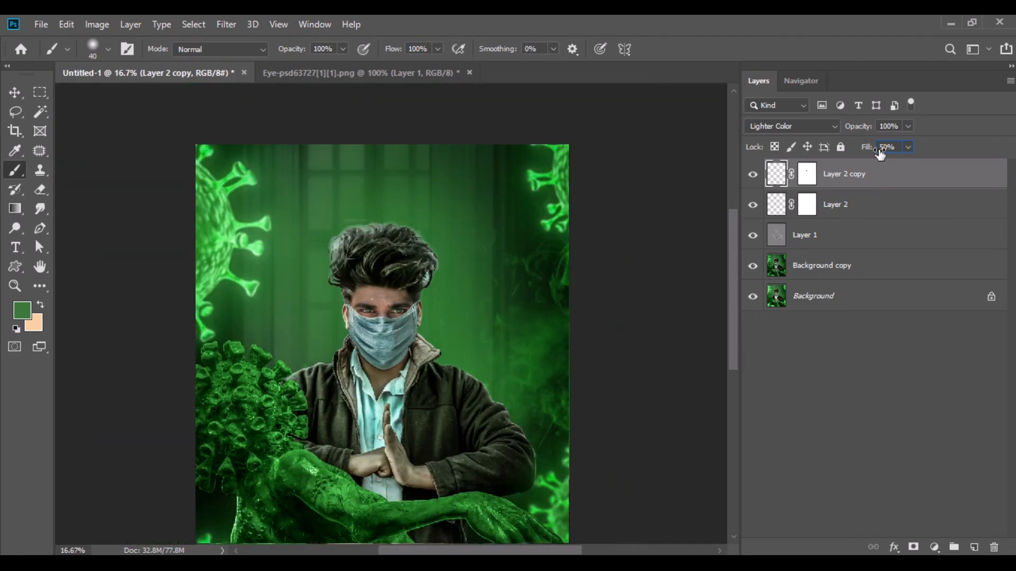
click(16, 93)
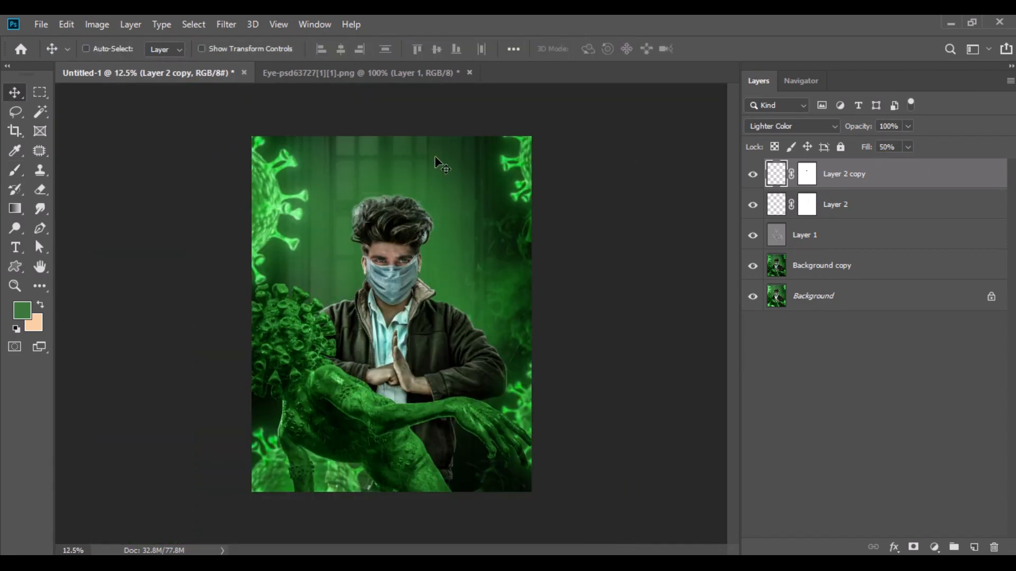
- Merge all visible layers of the poster and close the eye image without saving it
right_click(825, 176)
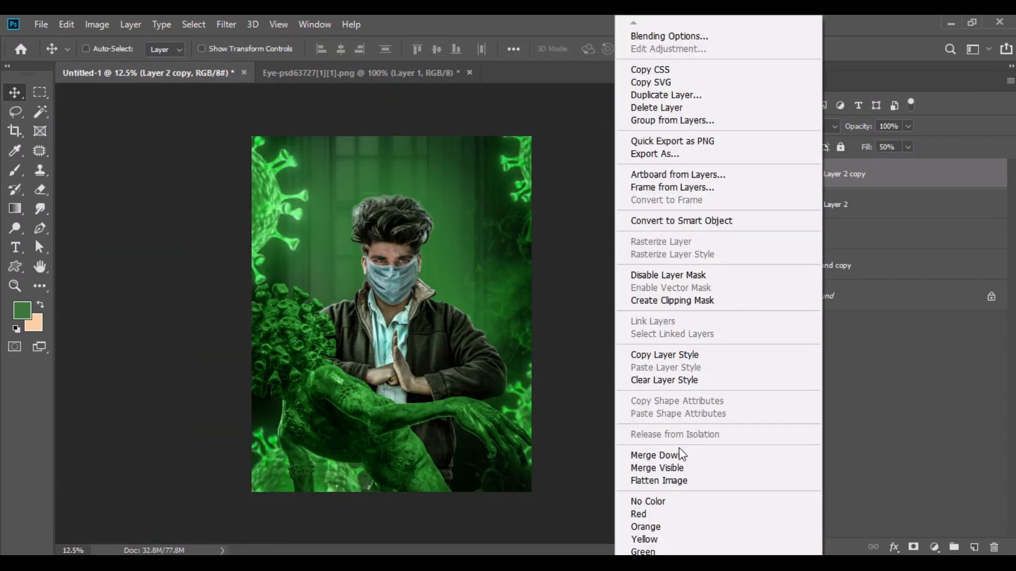
click(680, 467)
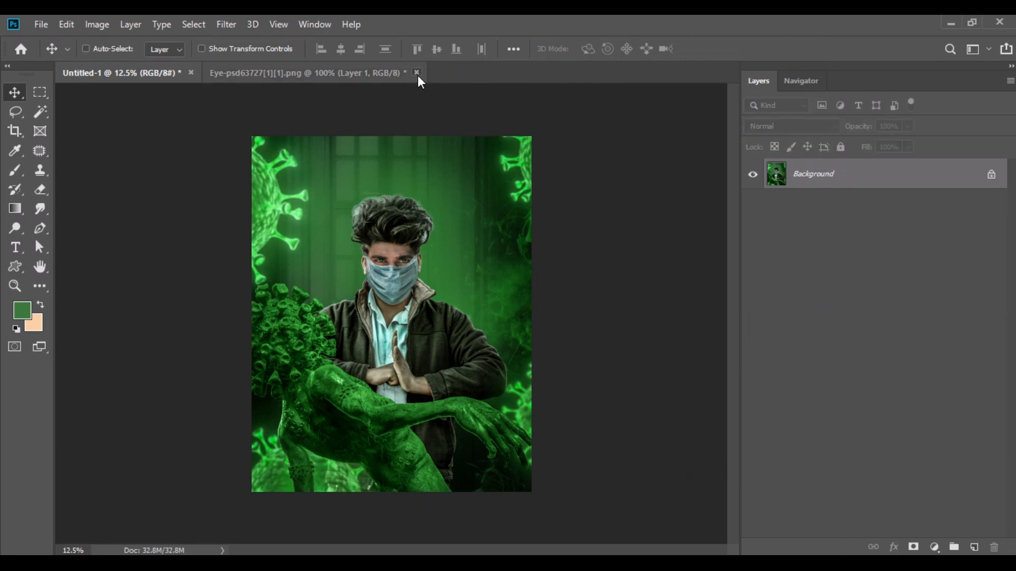
click(416, 73)
click(491, 230)
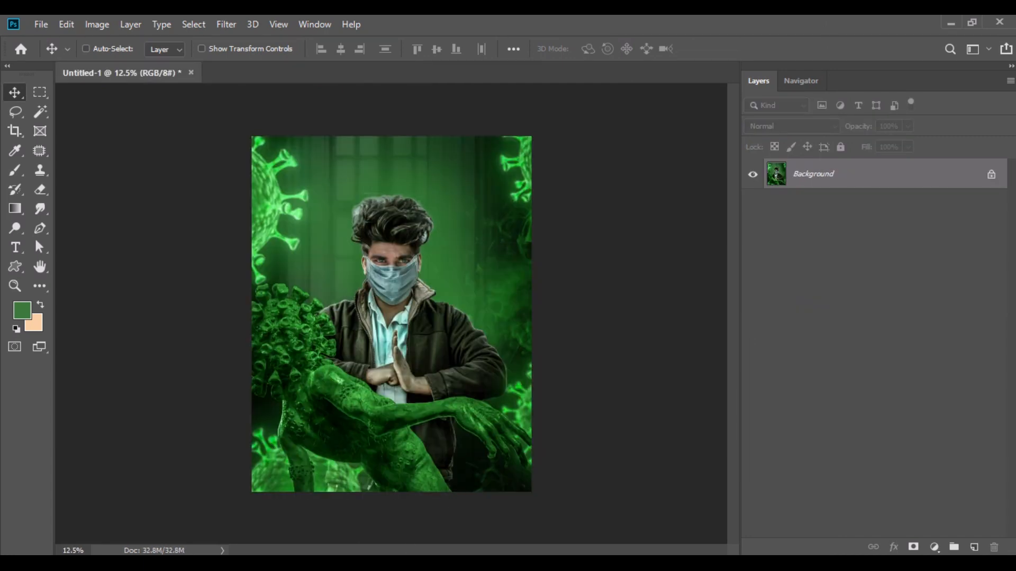
- Open the 17-38-29-be-aware-text-png.png image and bring its text into the upper part of the Untitled-1 poster
key(alt+Tab)
drag(246, 222, 400, 76)
drag(468, 299, 394, 180)
- Scale down the BE AWARE OF CORONA text layer with Free Transform and place it above the man's head
click(66, 24)
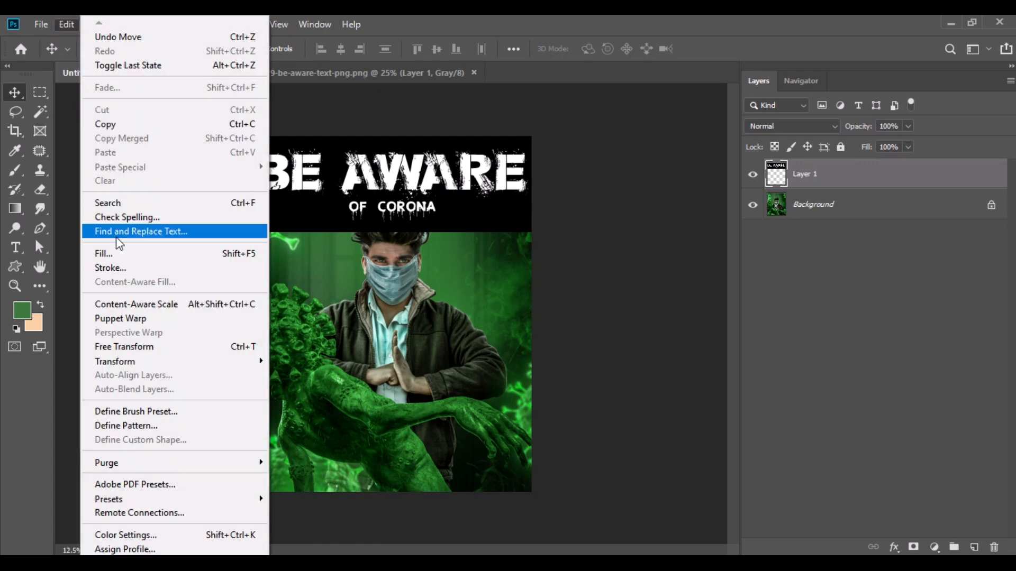
click(131, 342)
drag(329, 52, 316, 53)
drag(410, 206, 410, 193)
drag(327, 50, 318, 51)
key(Return)
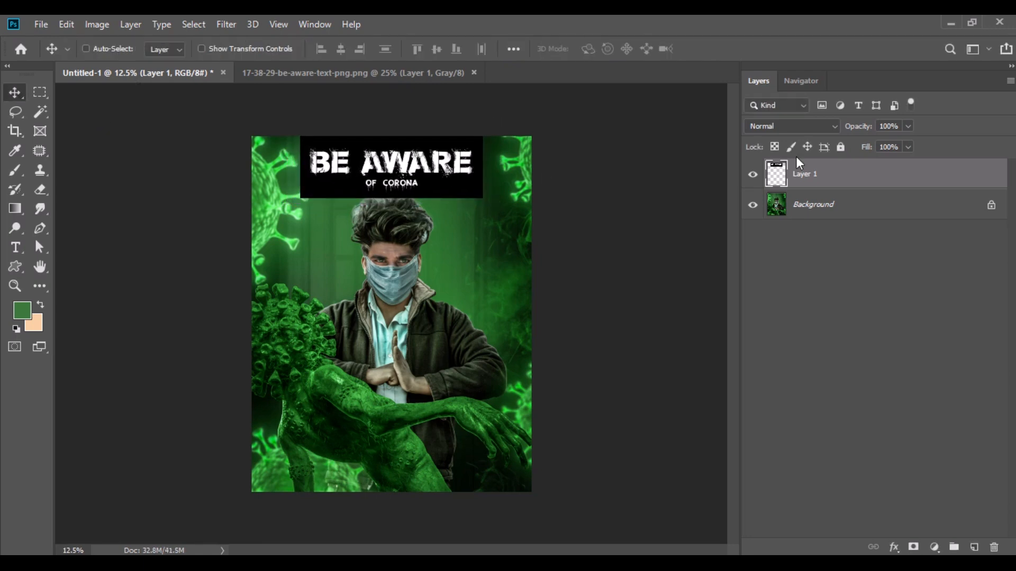
- Set the BE AWARE text layer to the Screen blend mode, adjust its position slightly, and duplicate it
click(790, 125)
click(767, 248)
drag(403, 170, 402, 170)
drag(801, 184, 974, 547)
- Apply a Motion Blur with 0° angle and 2000 pixels distance to the original text layer, and set its fill to 80%
click(810, 212)
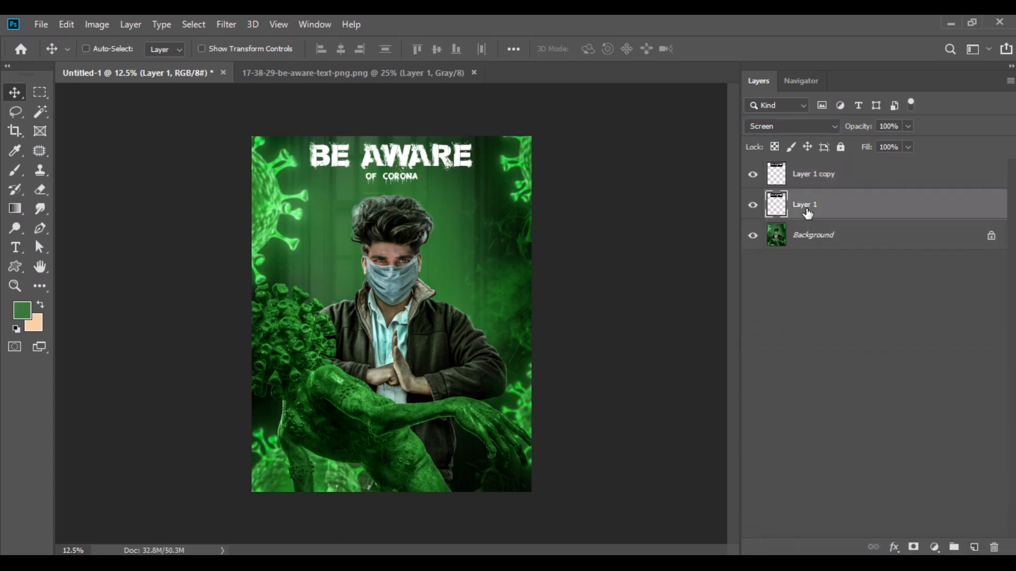
click(228, 24)
mouse_move(263, 192)
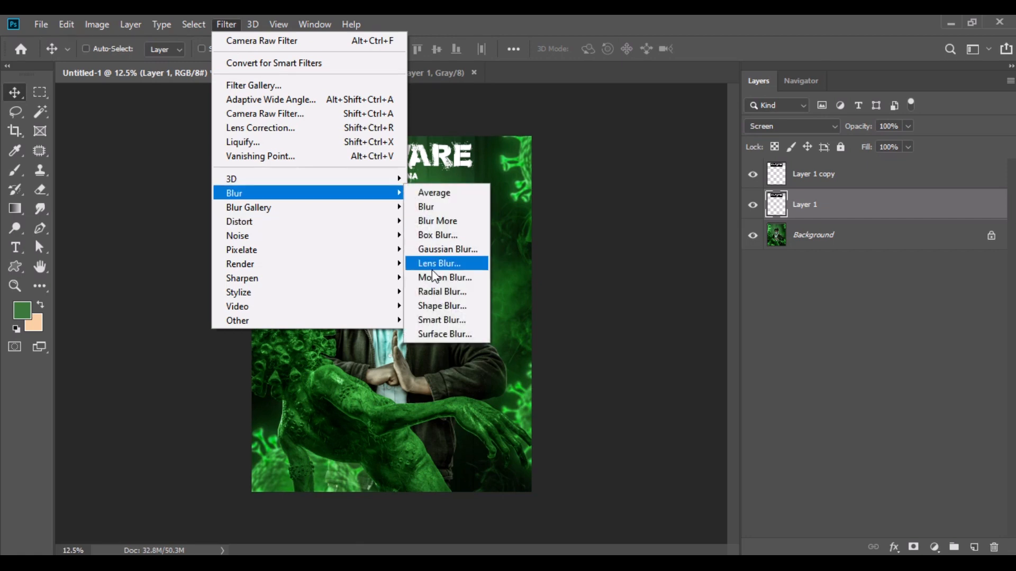
click(434, 275)
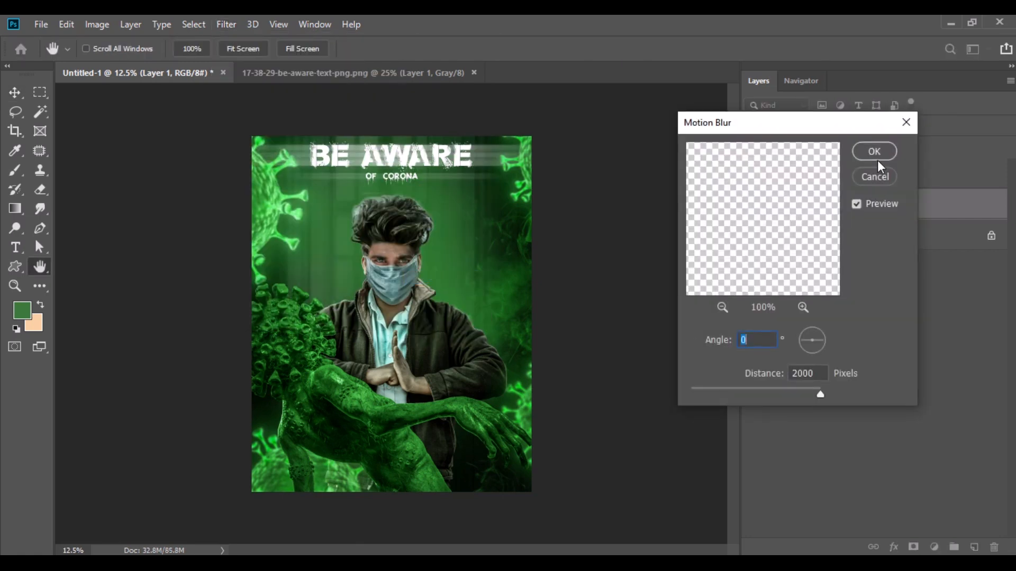
click(880, 150)
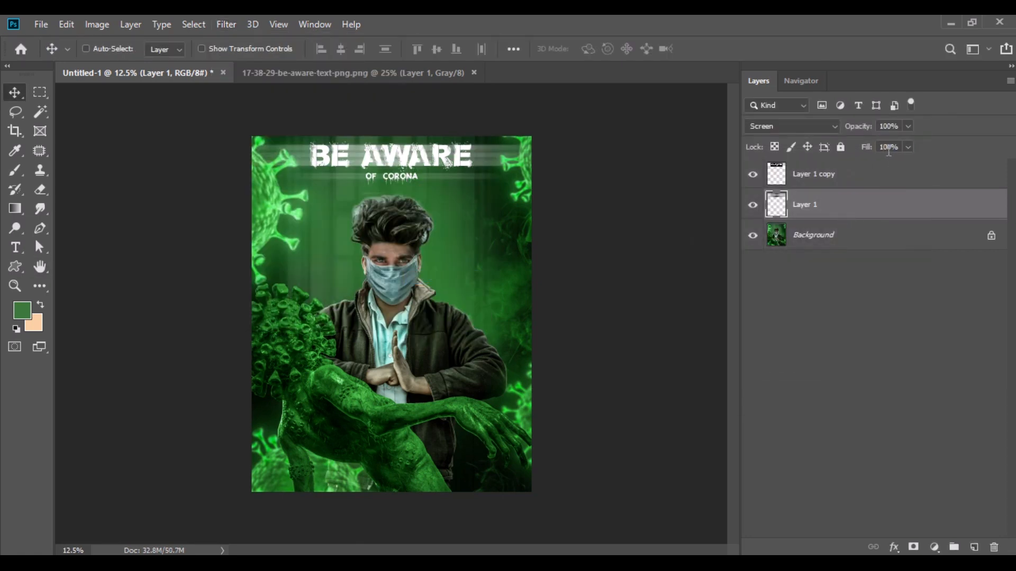
text(80)
key(Return)
- Merge the text layers into the poster's background and close the be-aware text image
right_click(812, 203)
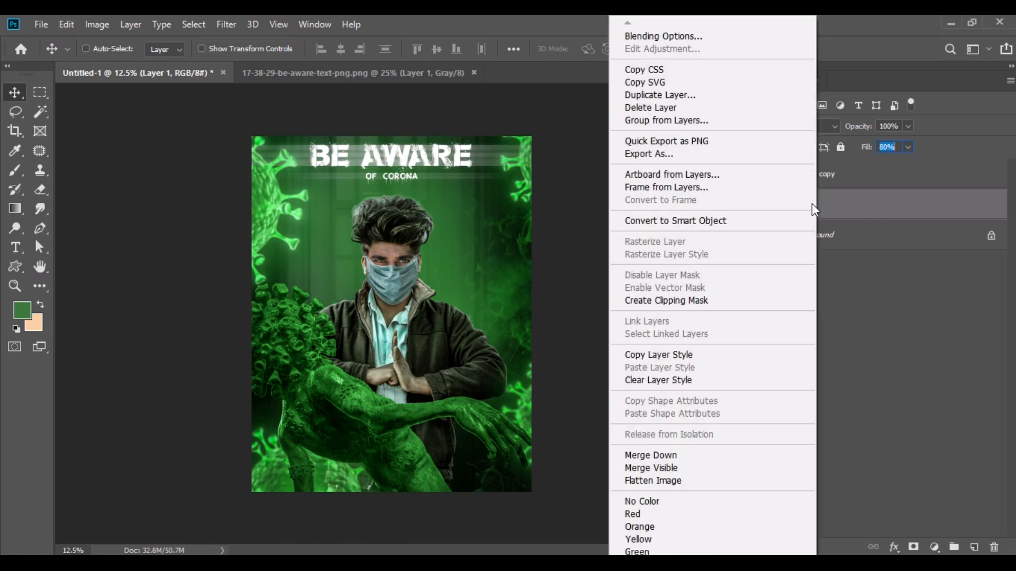
click(670, 468)
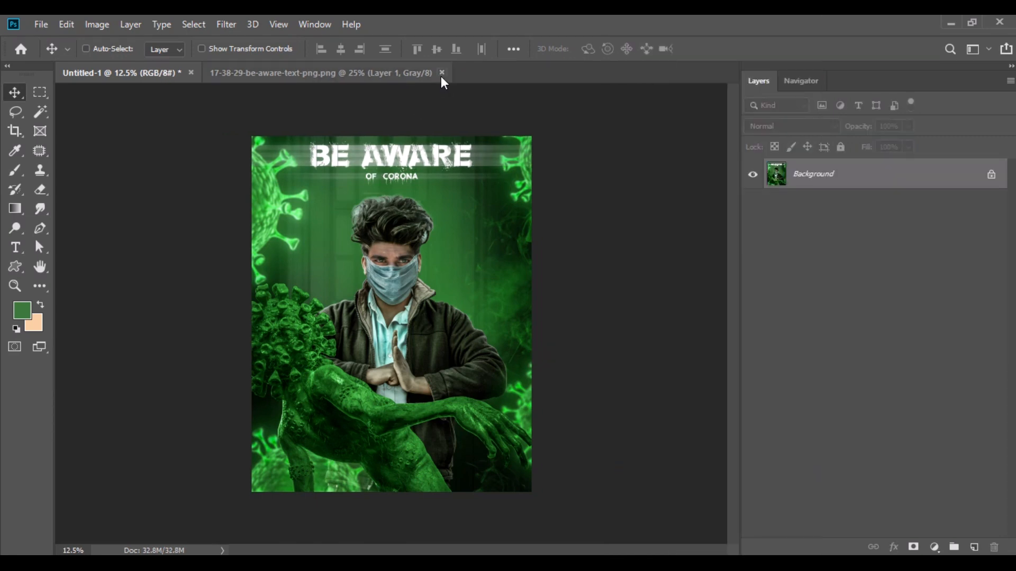
click(441, 75)
- Show the poster in full-screen mode, fitted to the screen
key(f)
key(f)
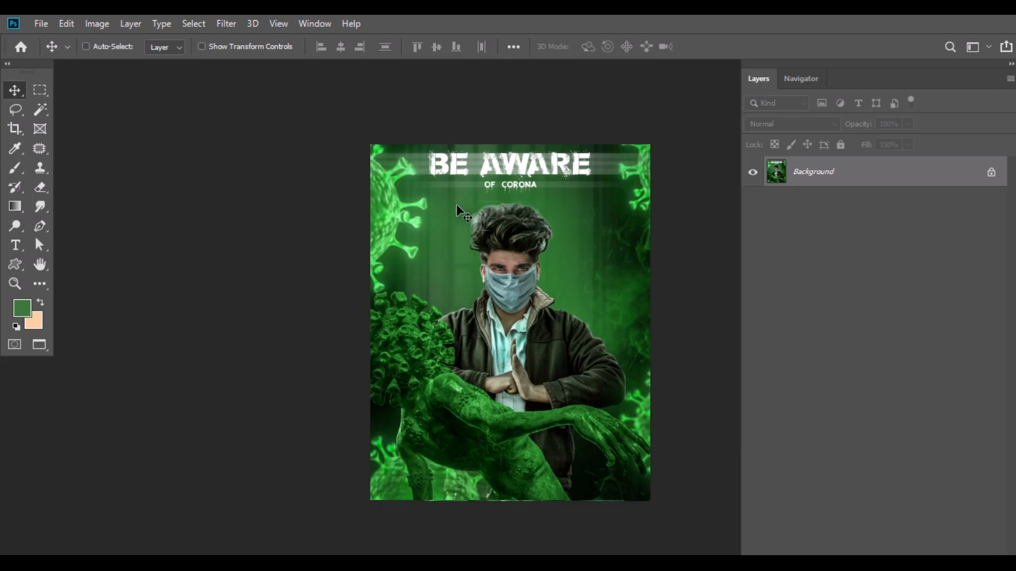
key(ctrl+0)
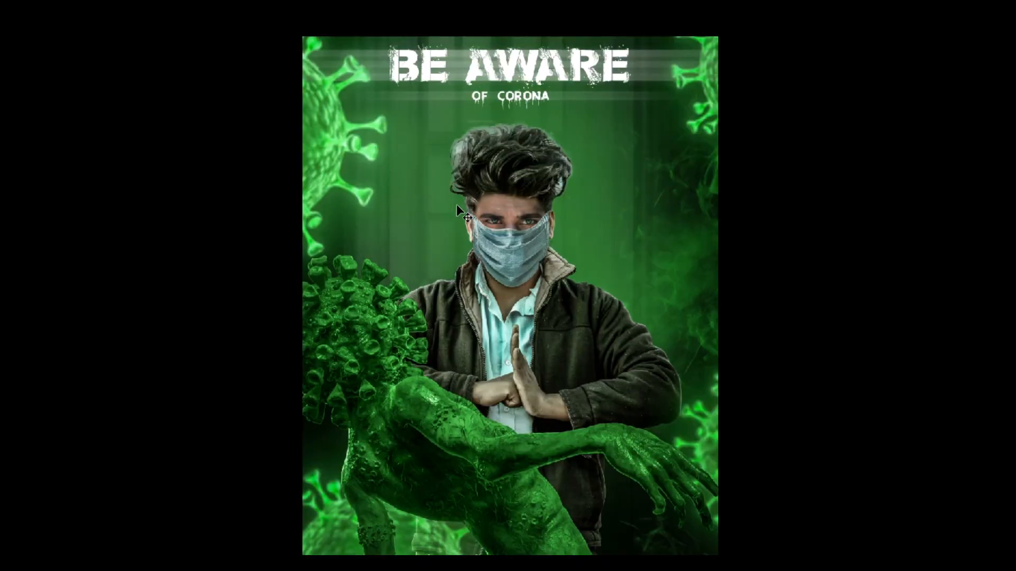